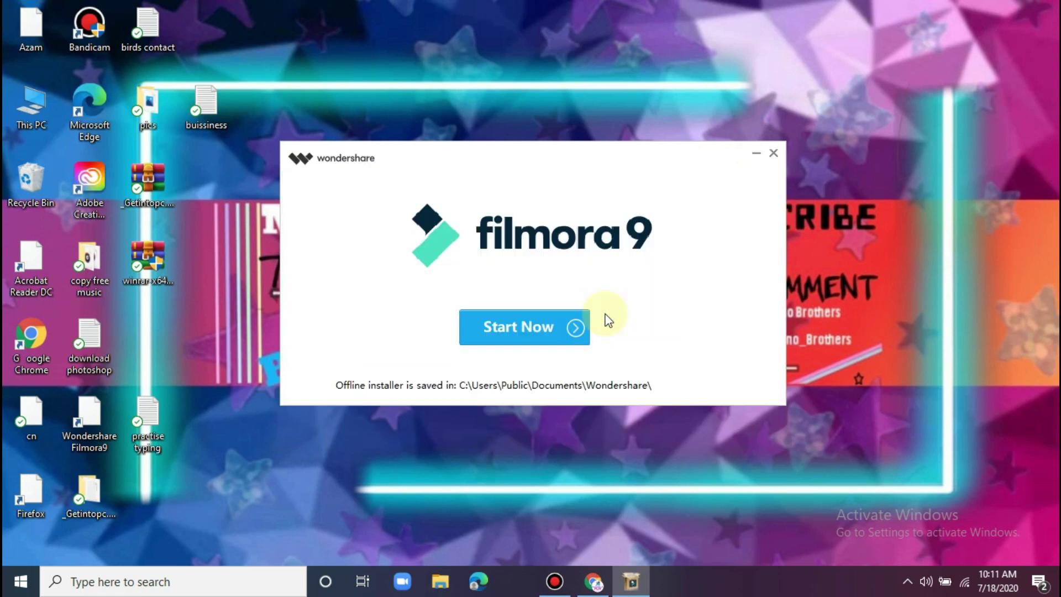
# - Launch Filmora9 from the finished installer and check its activation sign-in window
pyautogui.click(550, 337)
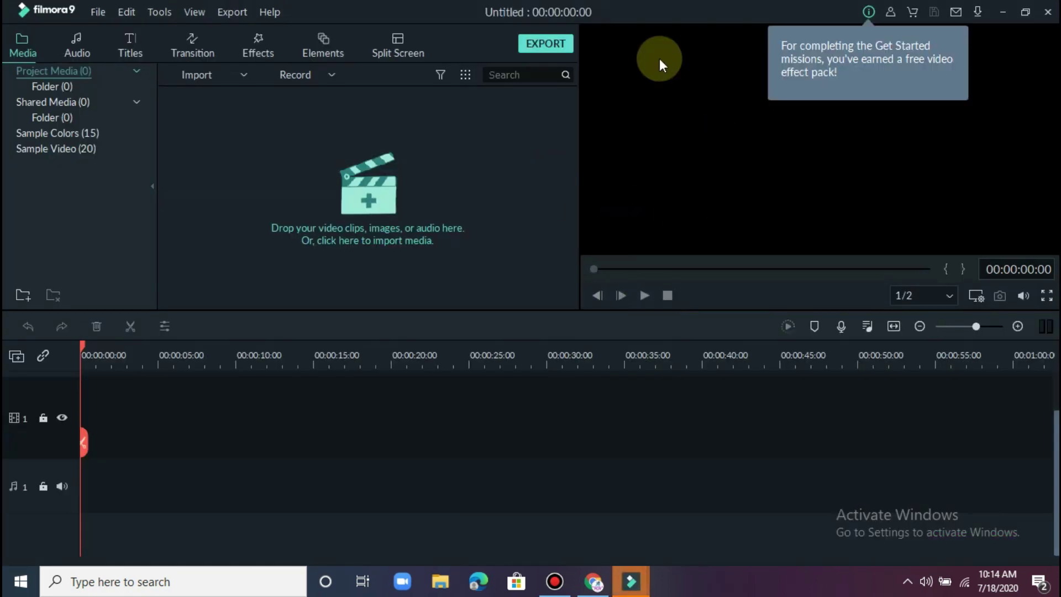
pyautogui.click(270, 11)
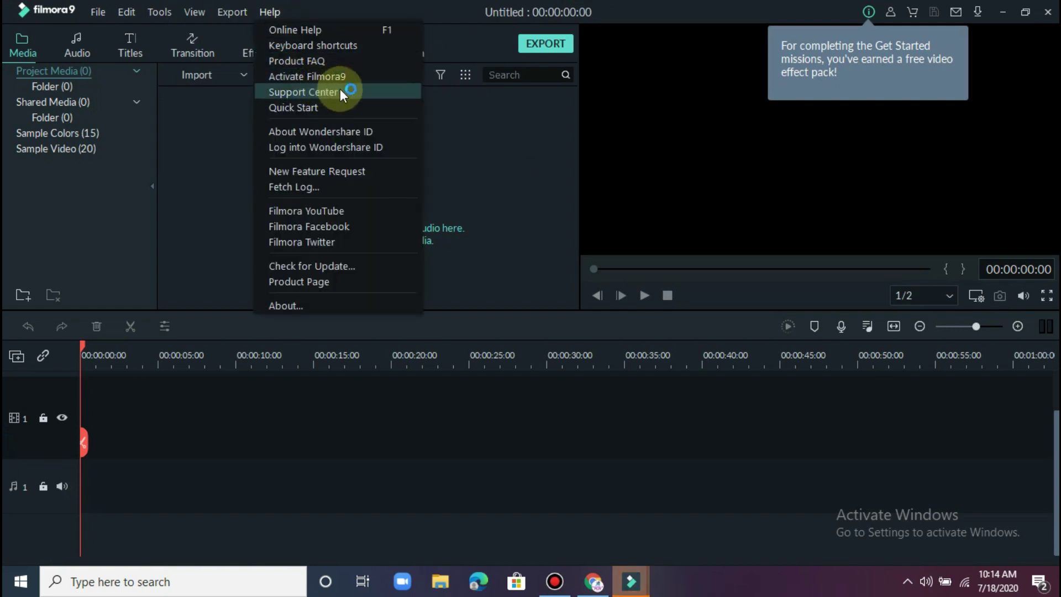
pyautogui.press('Escape')
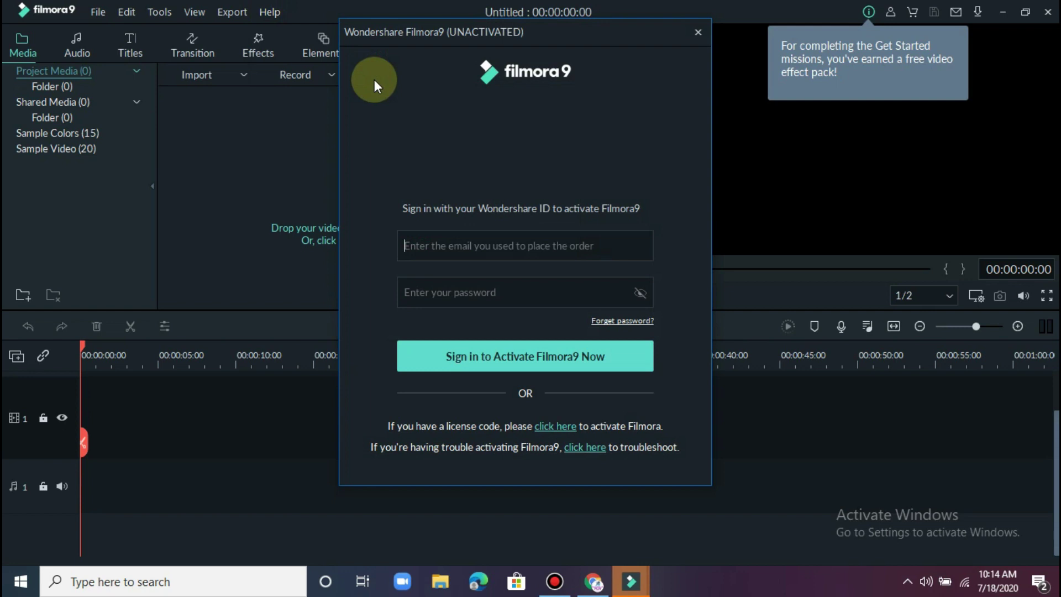
pyautogui.press('Escape')
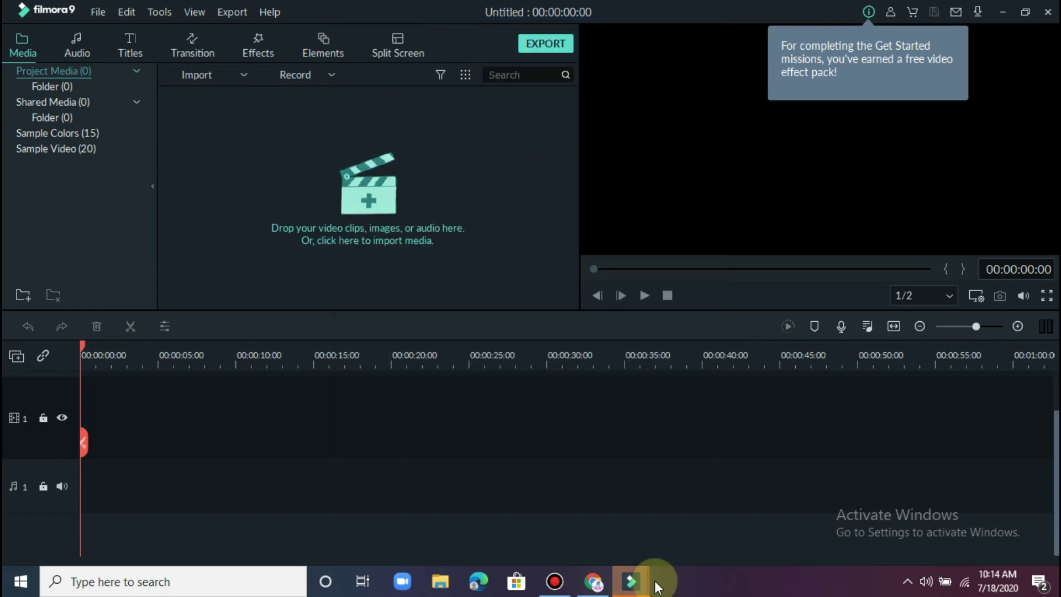
# - Dismiss the Filmora9 activation window and close the program
pyautogui.moveTo(630, 581)
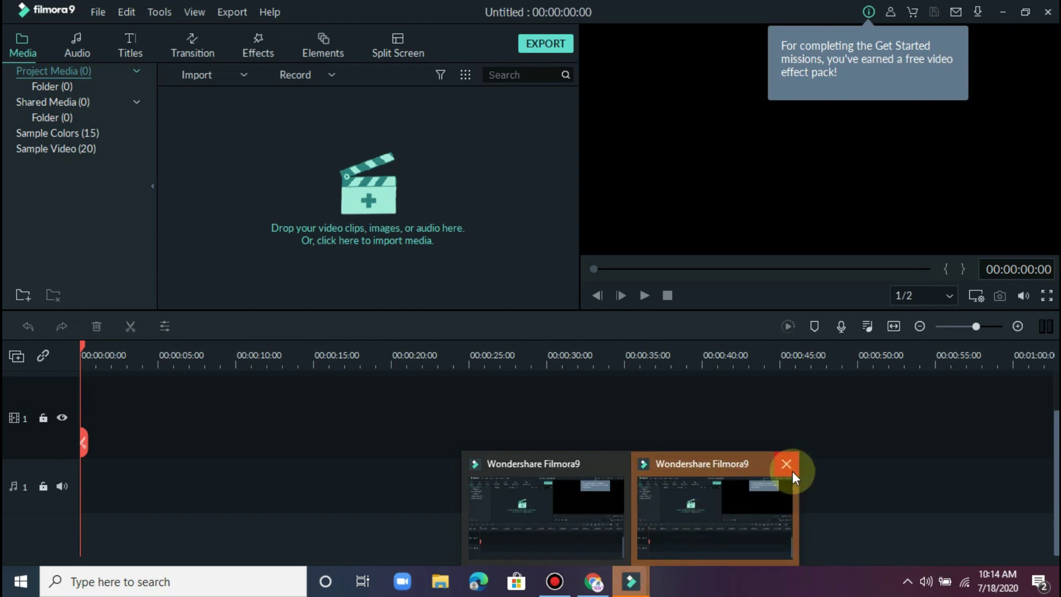
pyautogui.click(786, 464)
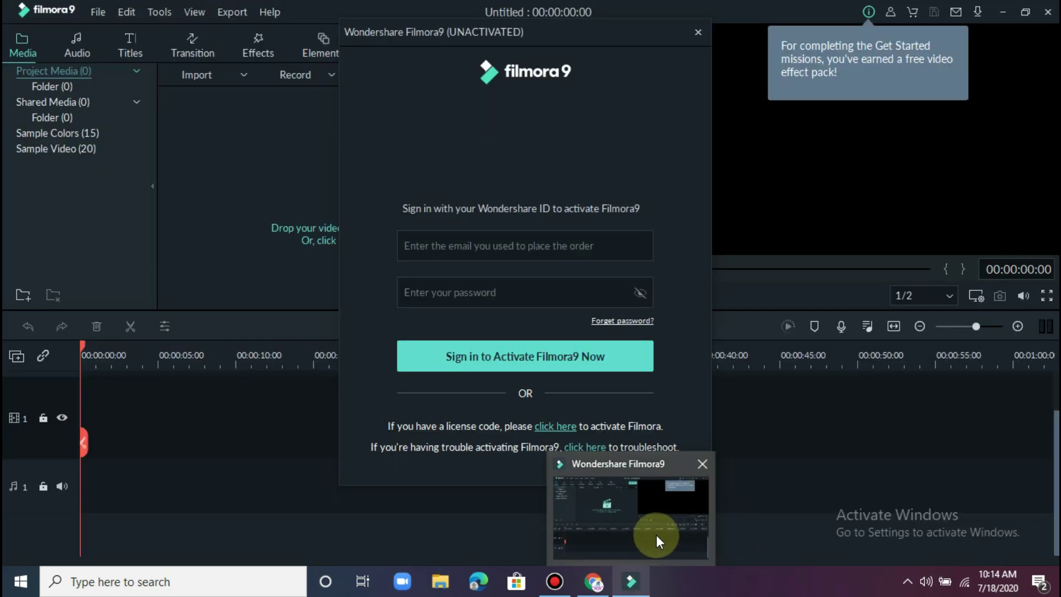
pyautogui.click(652, 507)
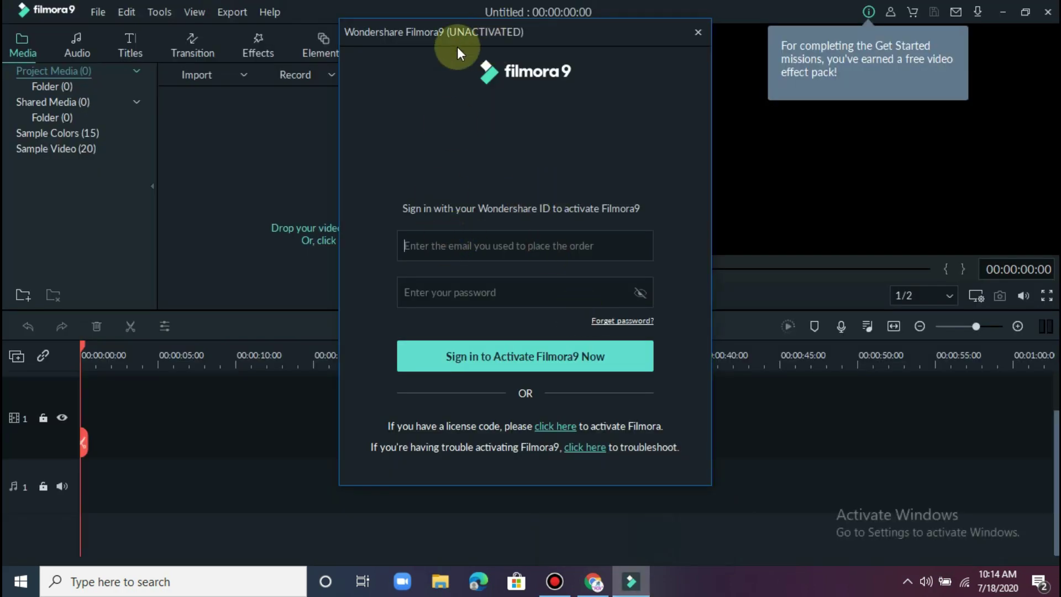
pyautogui.click(699, 32)
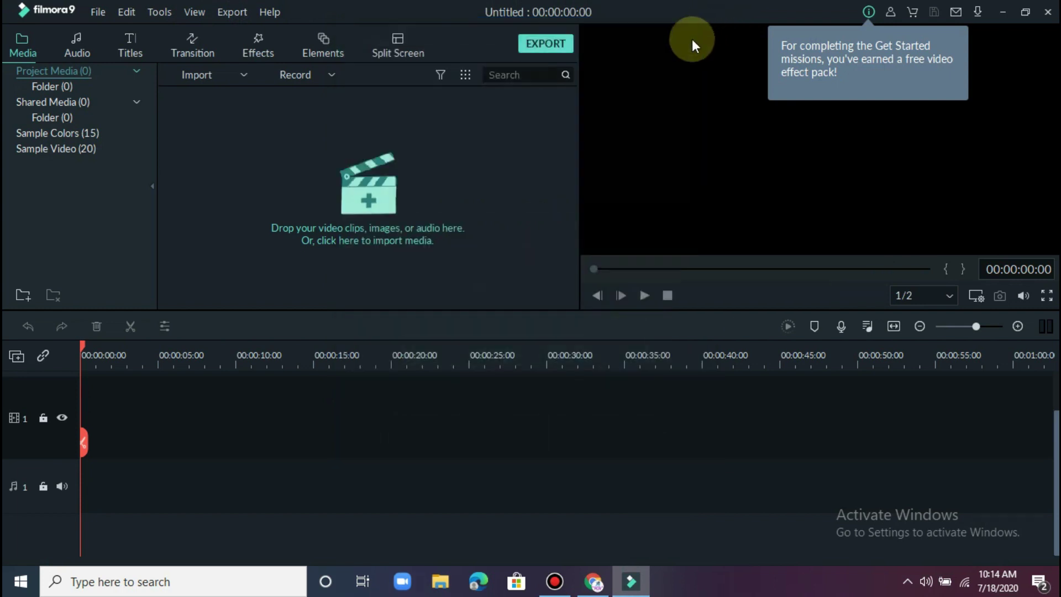
pyautogui.click(1048, 16)
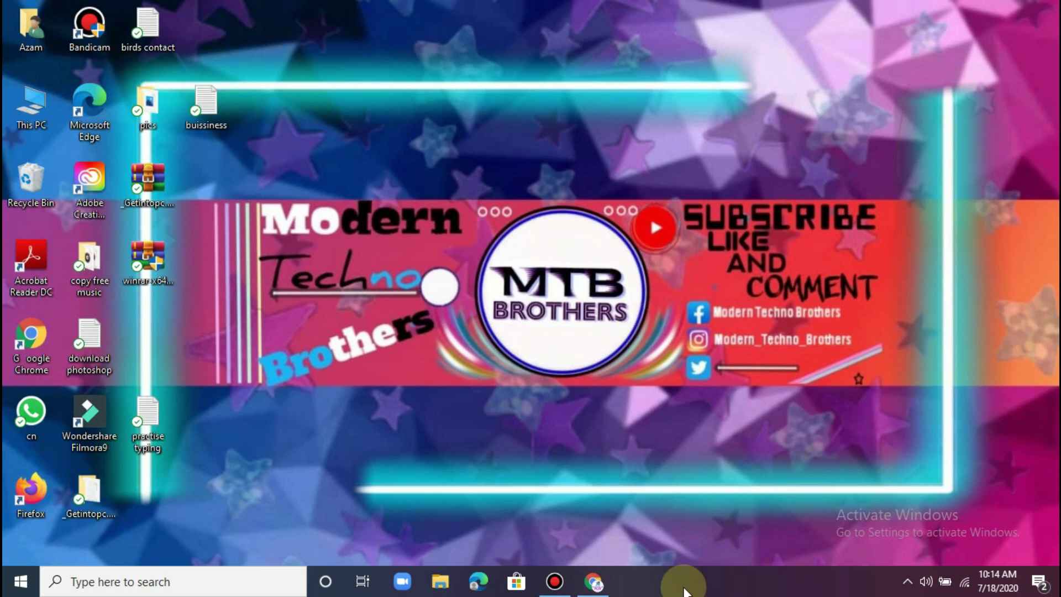
# - Open Task Manager maximized and show the detailed process list
pyautogui.rightClick(677, 589)
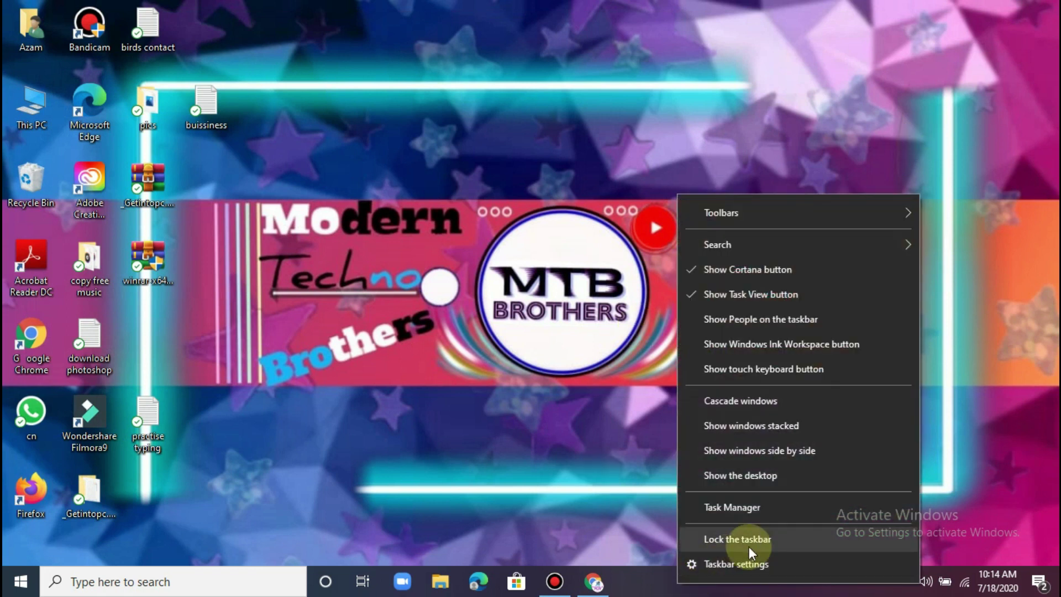
pyautogui.click(754, 510)
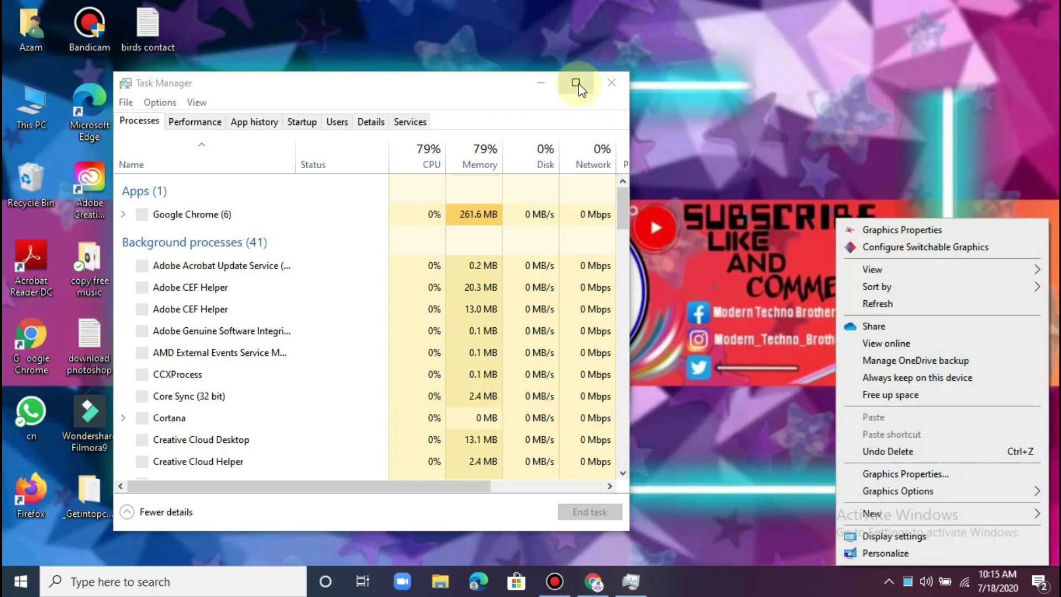
pyautogui.click(578, 84)
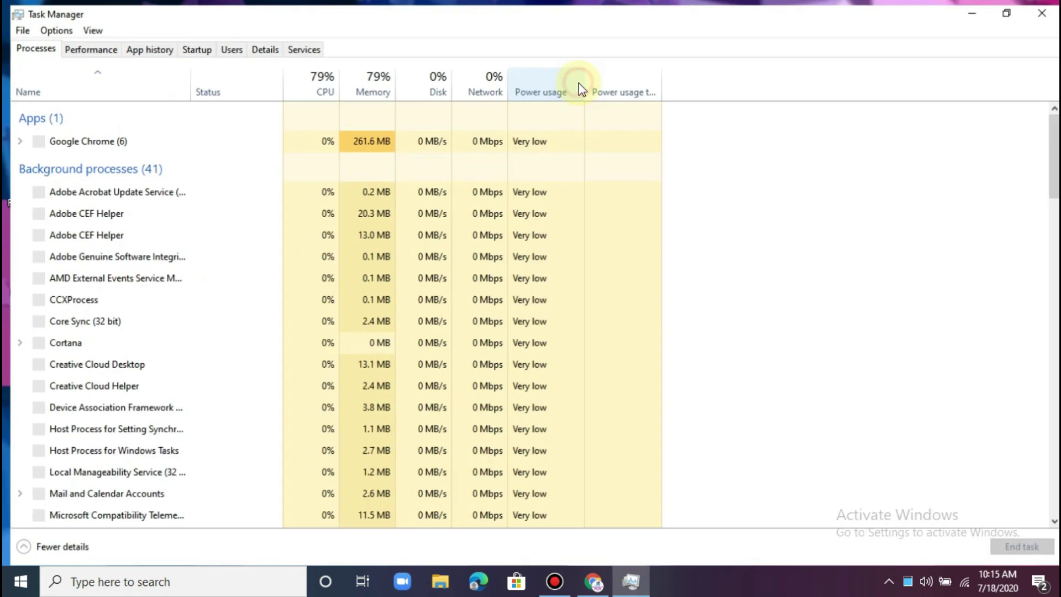
pyautogui.click(268, 47)
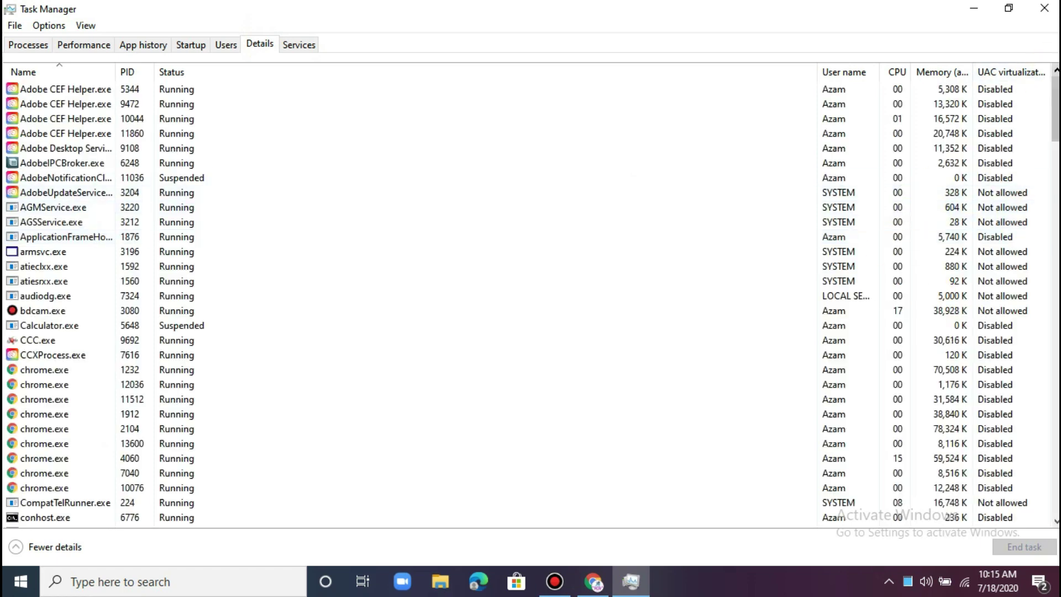
# - End the WSHelper.exe process and close Task Manager
pyautogui.moveTo(1057, 91); pyautogui.dragTo(507, 467)
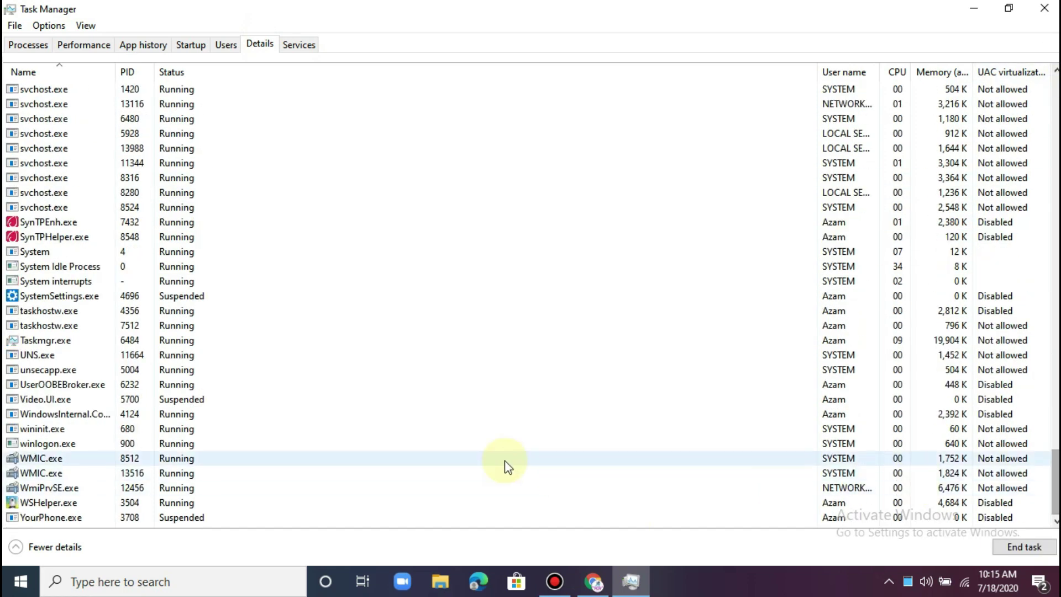
pyautogui.click(202, 503)
pyautogui.rightClick(203, 503)
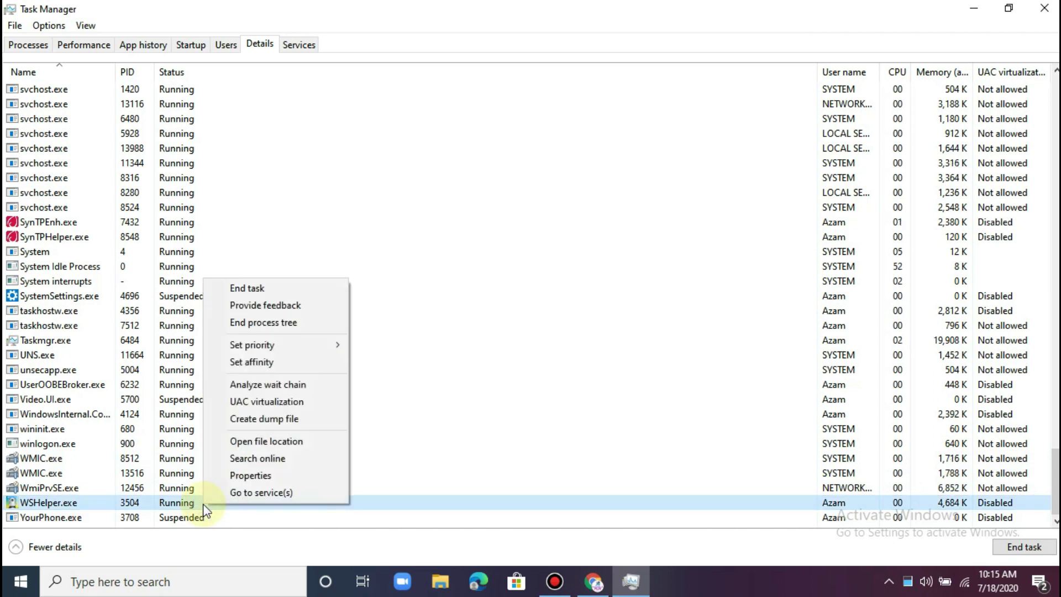
pyautogui.click(304, 286)
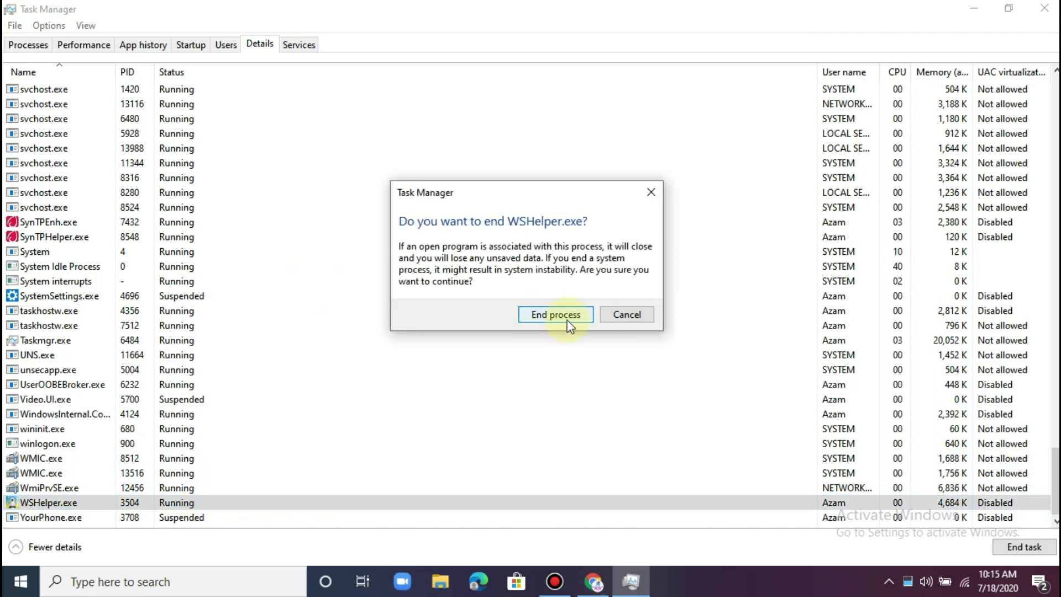
pyautogui.click(568, 320)
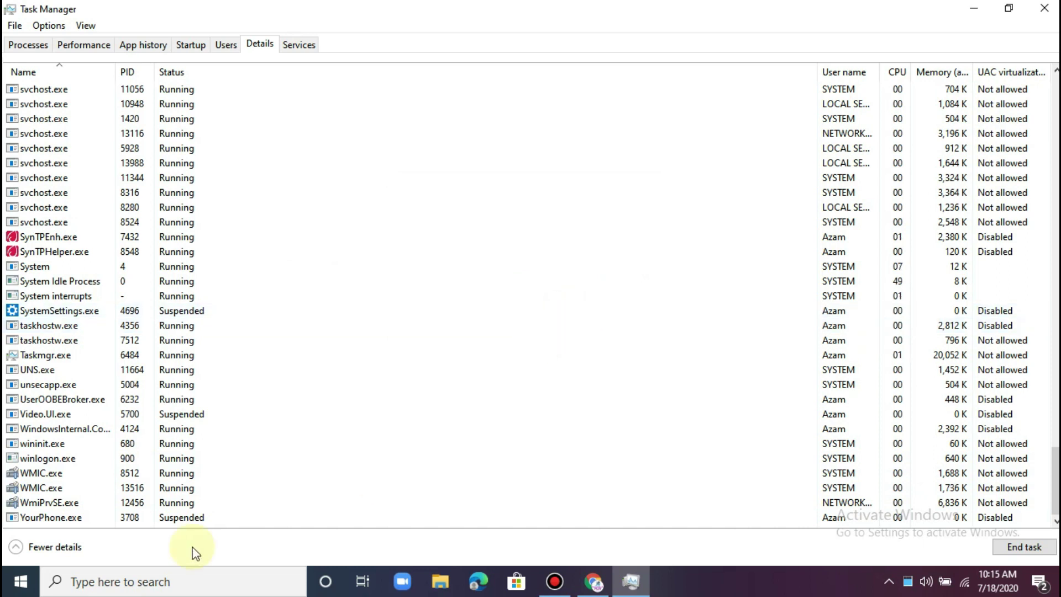
pyautogui.click(1052, 13)
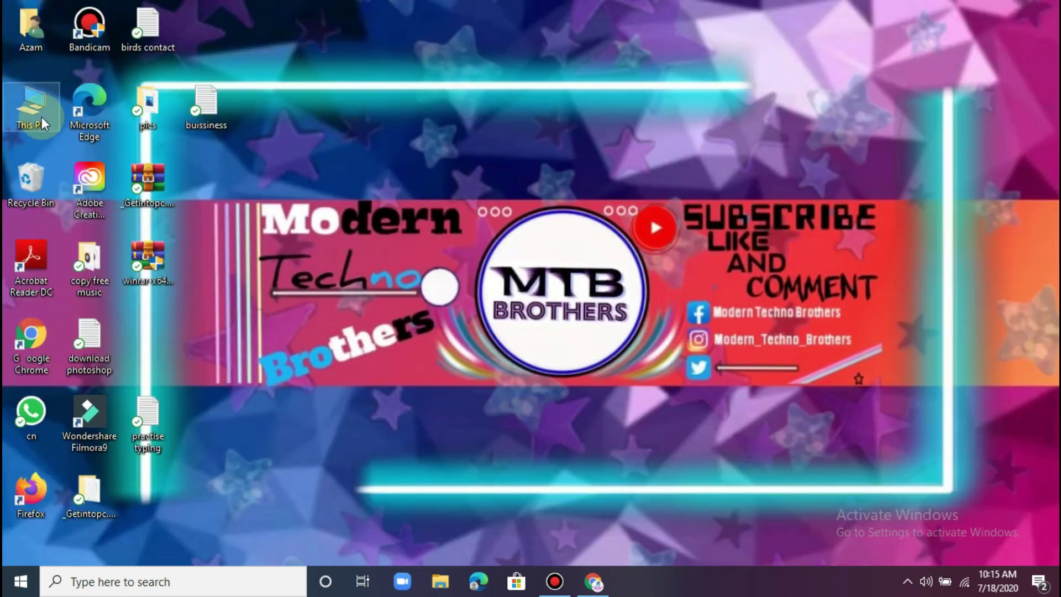
# - Open the Program Files (x86) folder on the Windows (C:) drive in a maximized File Explorer window
pyautogui.doubleClick(41, 117)
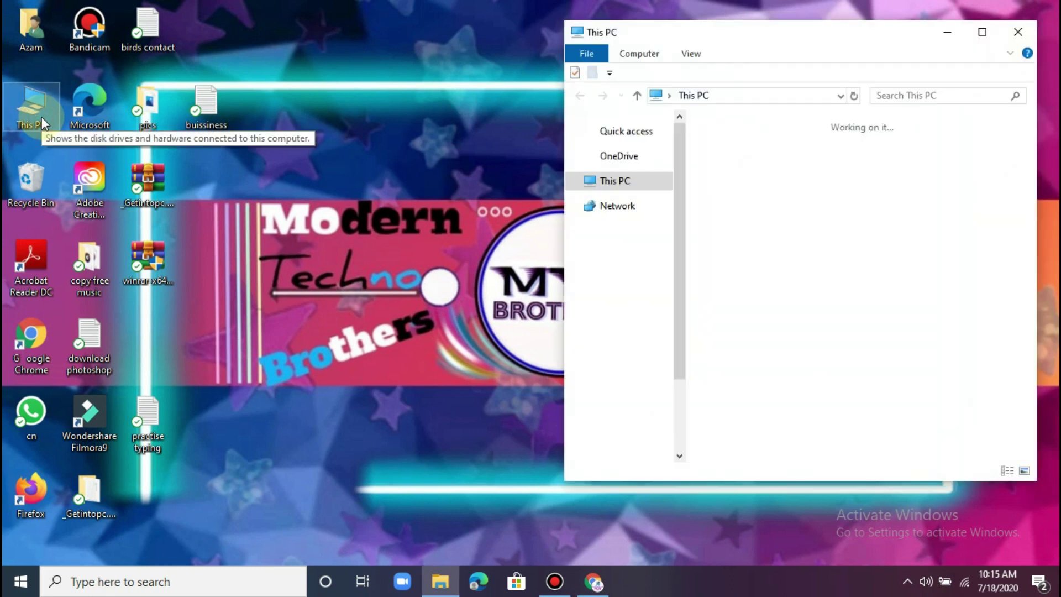
pyautogui.click(979, 34)
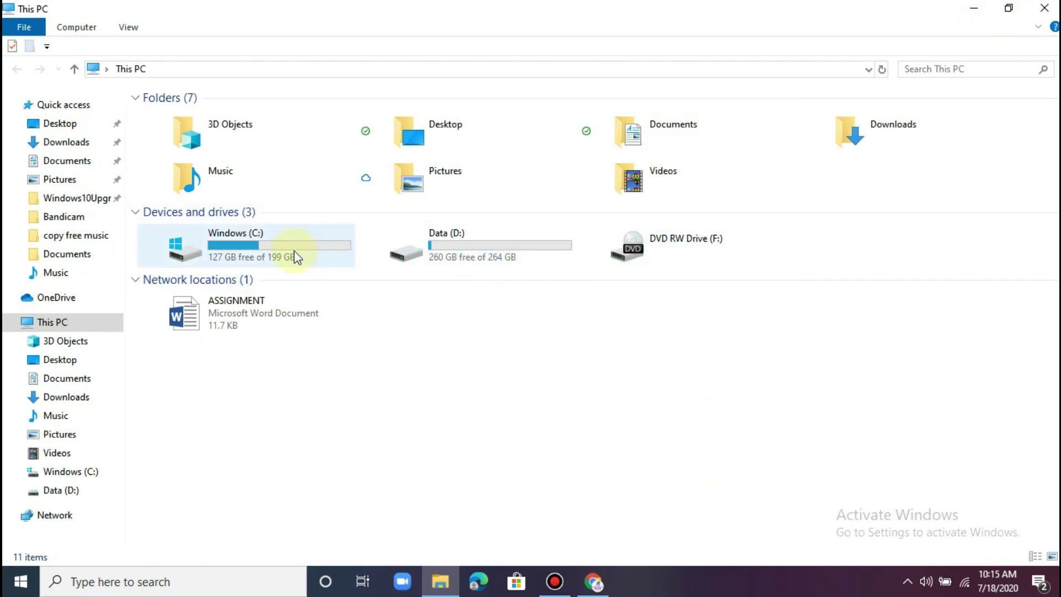
pyautogui.doubleClick(294, 251)
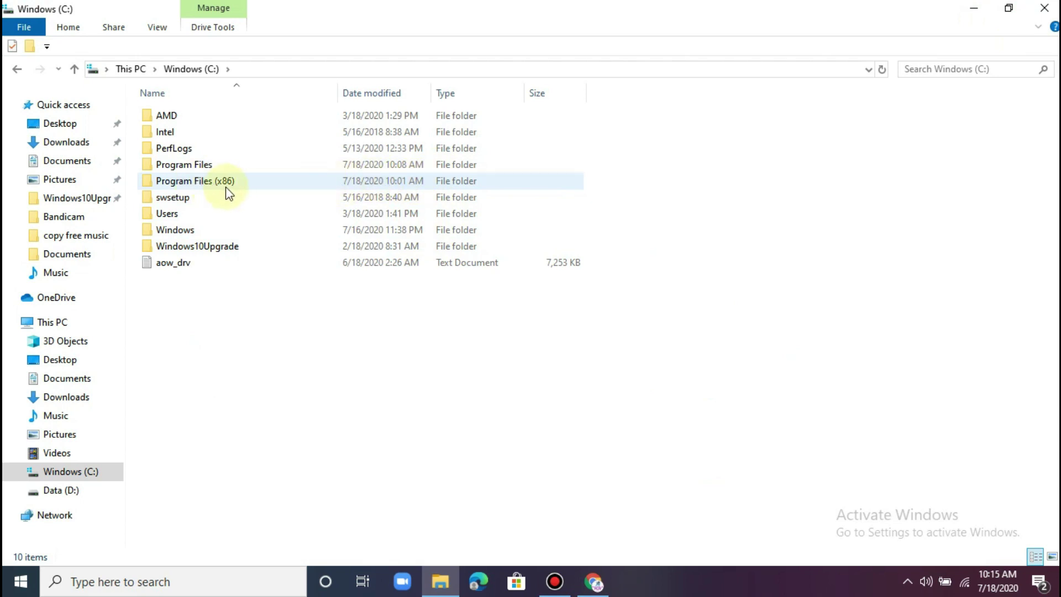
pyautogui.click(244, 186)
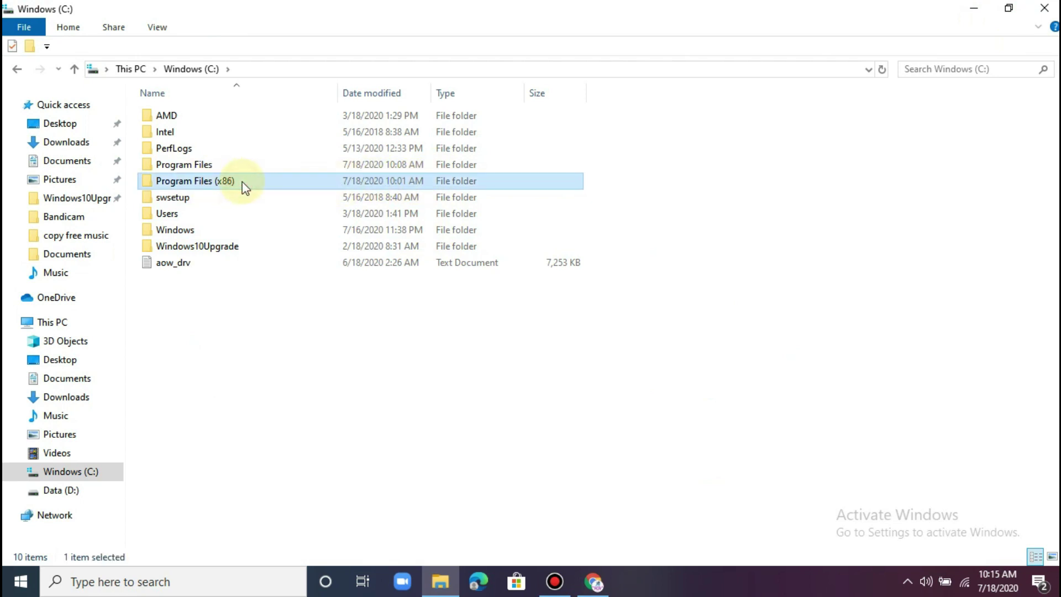
pyautogui.doubleClick(243, 186)
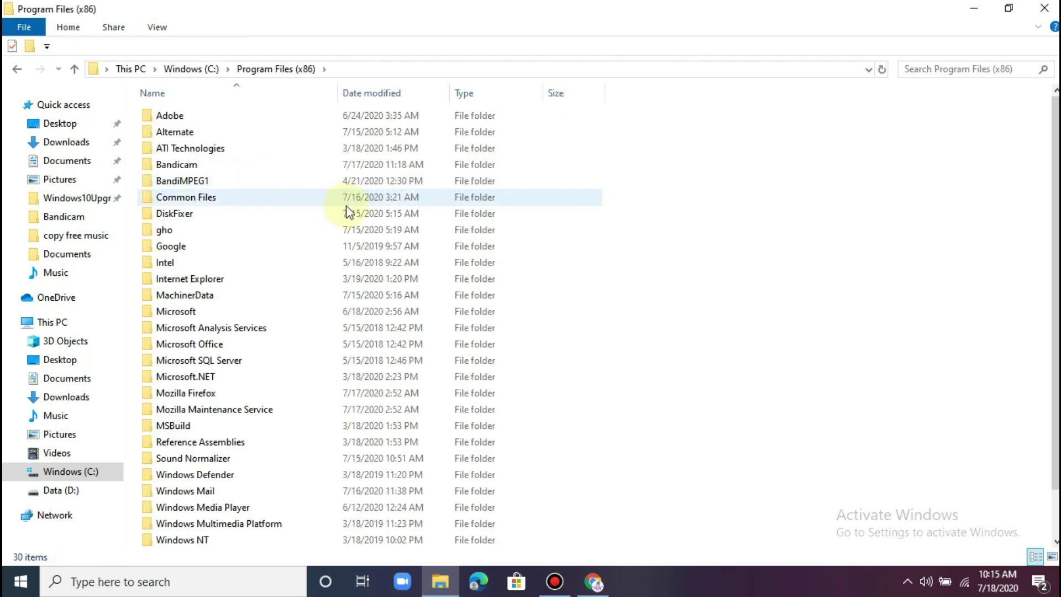
# - Go to the Wondershare Helper Compact folder inside Common Files\Wondershare
pyautogui.doubleClick(219, 198)
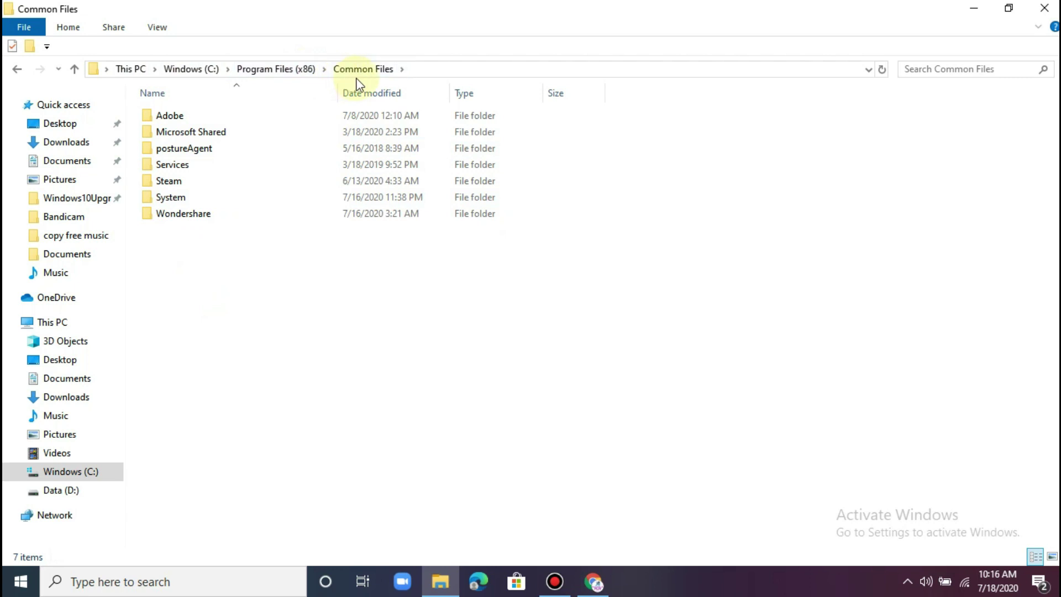
pyautogui.click(229, 214)
pyautogui.doubleClick(230, 213)
pyautogui.doubleClick(266, 123)
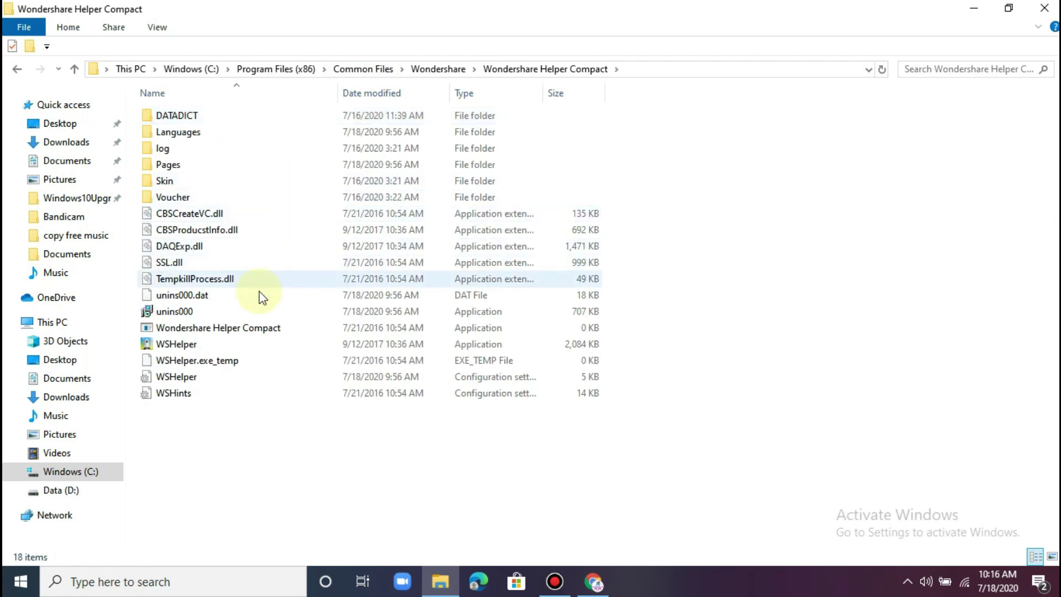
# - Delete the WSHelper application from the Wondershare Helper Compact folder and close the folder window
pyautogui.click(160, 344)
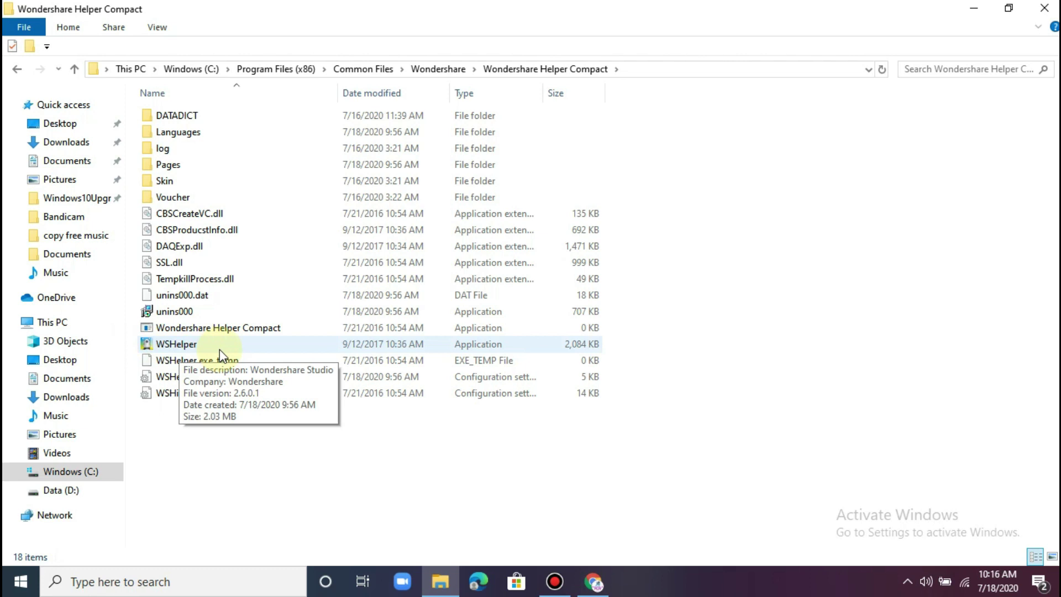
pyautogui.click(372, 345)
pyautogui.rightClick(371, 345)
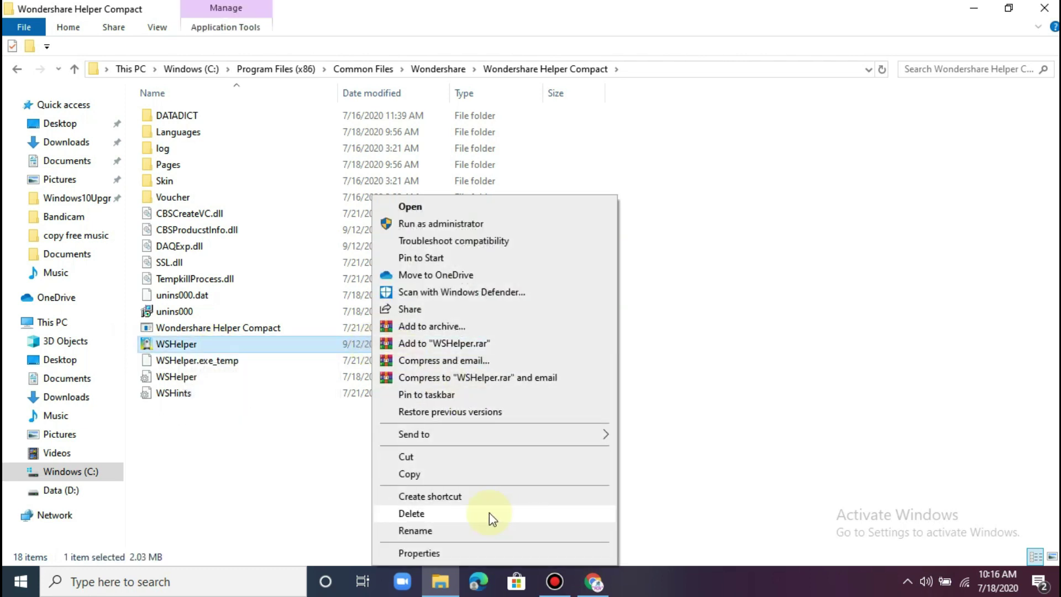
pyautogui.click(466, 517)
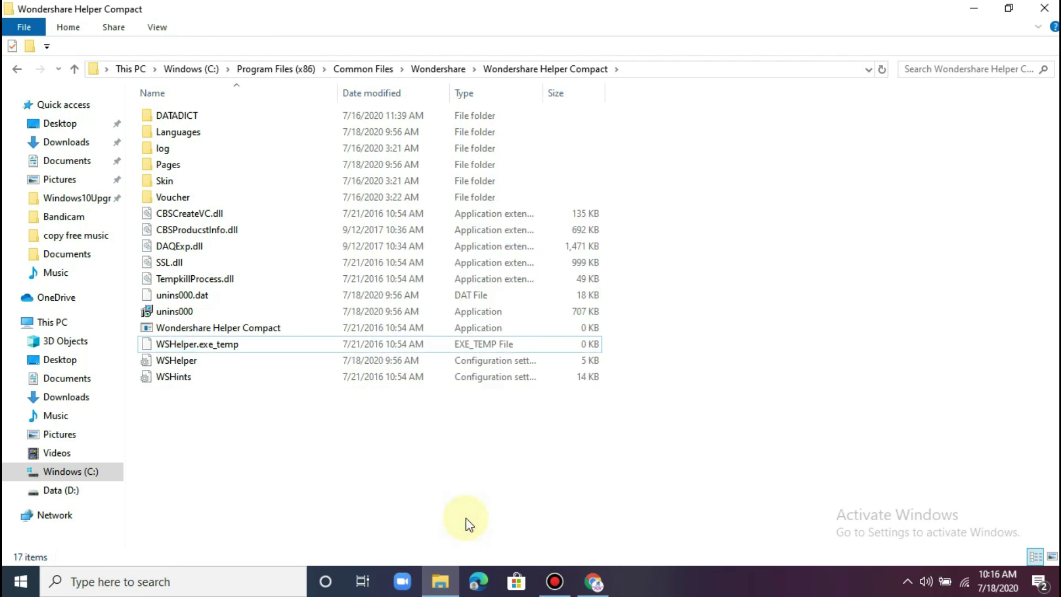
pyautogui.click(972, 8)
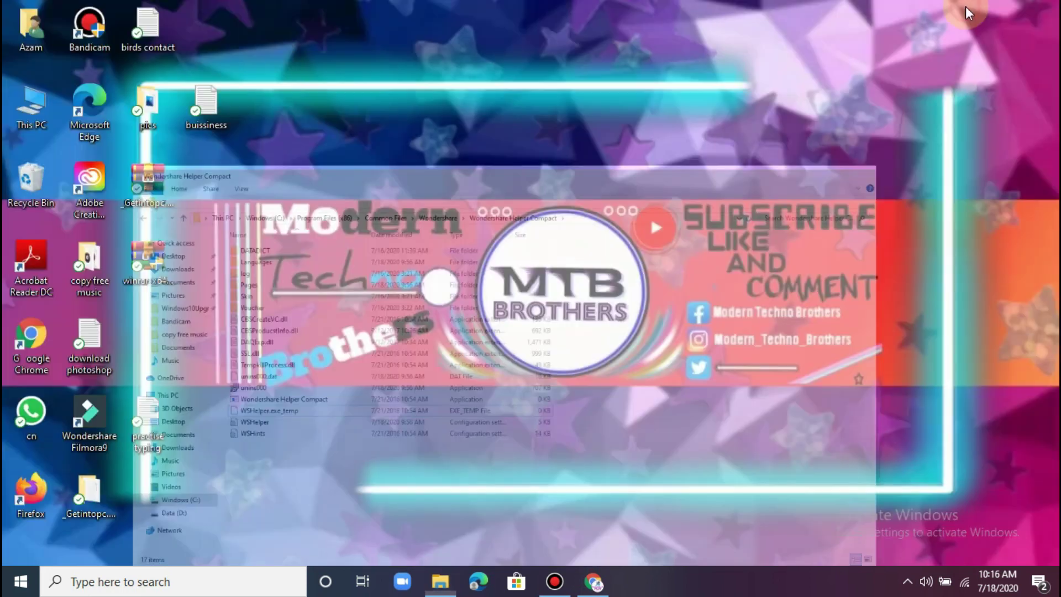
pyautogui.moveTo(441, 580)
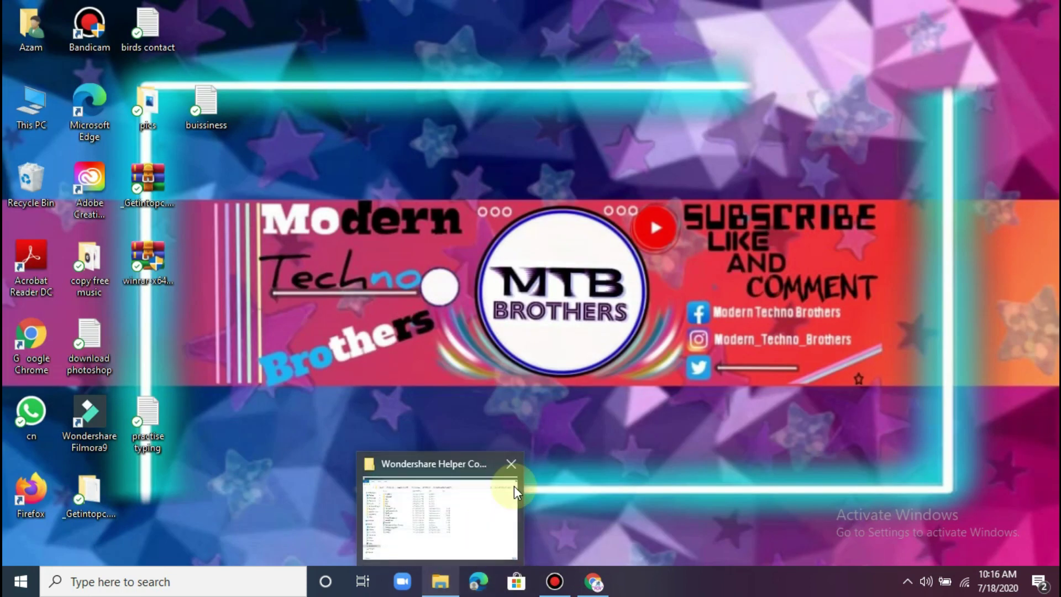
pyautogui.click(511, 464)
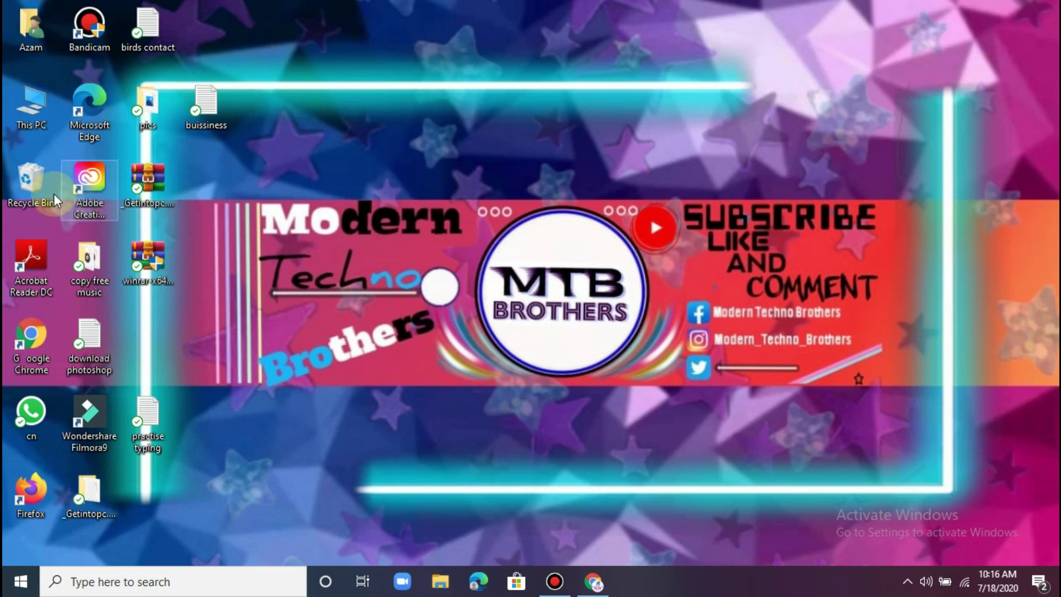
# - Permanently delete the Wondershare Filmora9 shortcut and the WSHelper application from the Recycle Bin
pyautogui.doubleClick(40, 190)
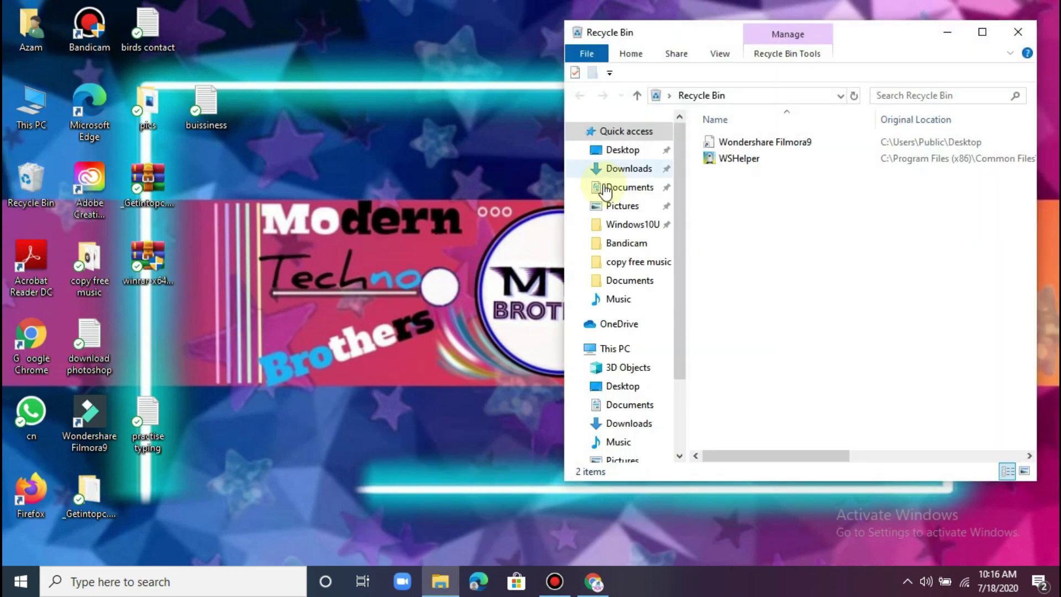
pyautogui.moveTo(758, 189); pyautogui.dragTo(763, 142)
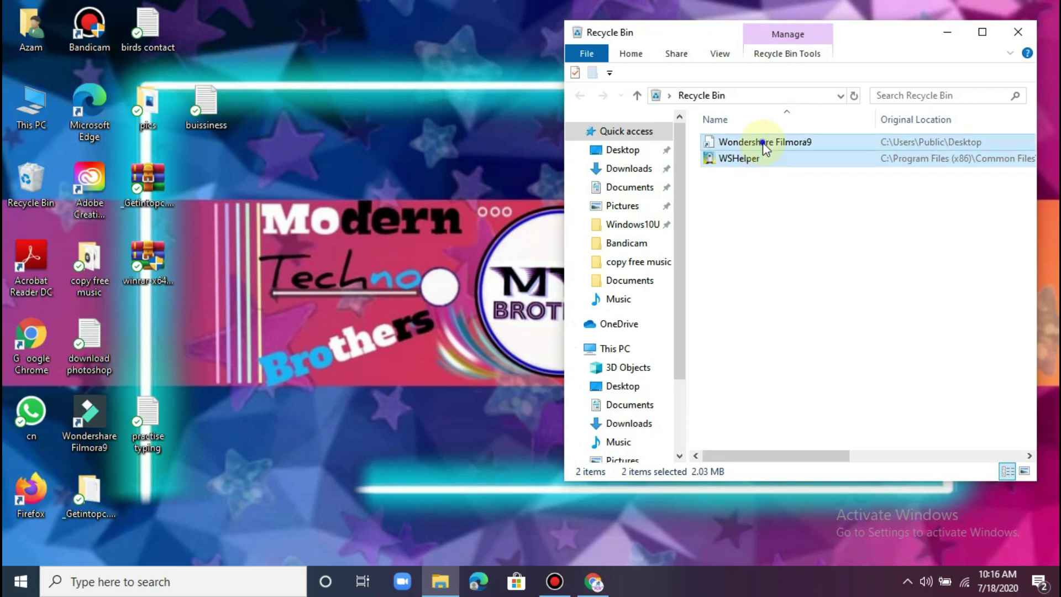
pyautogui.rightClick(762, 141)
pyautogui.click(846, 204)
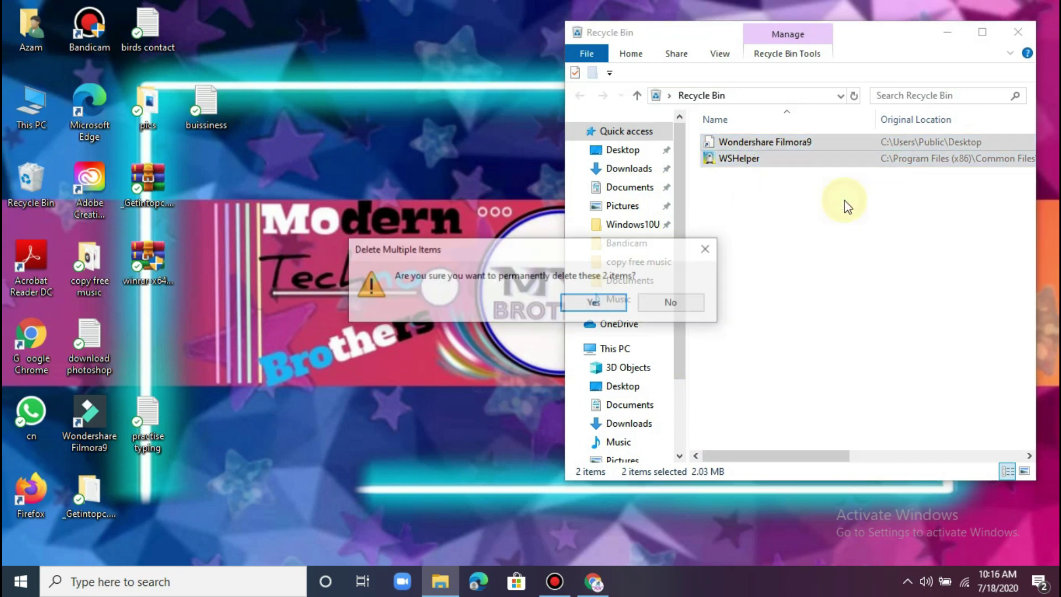
pyautogui.click(594, 302)
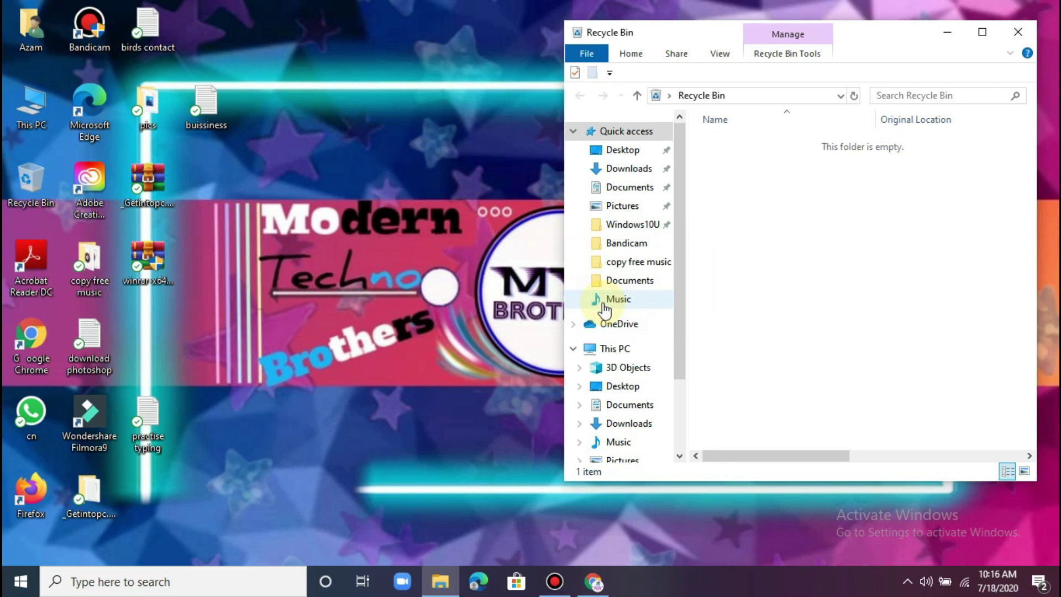
# - Close the Recycle Bin, launch Wondershare Filmora9 and open its license code activation form
pyautogui.click(1020, 34)
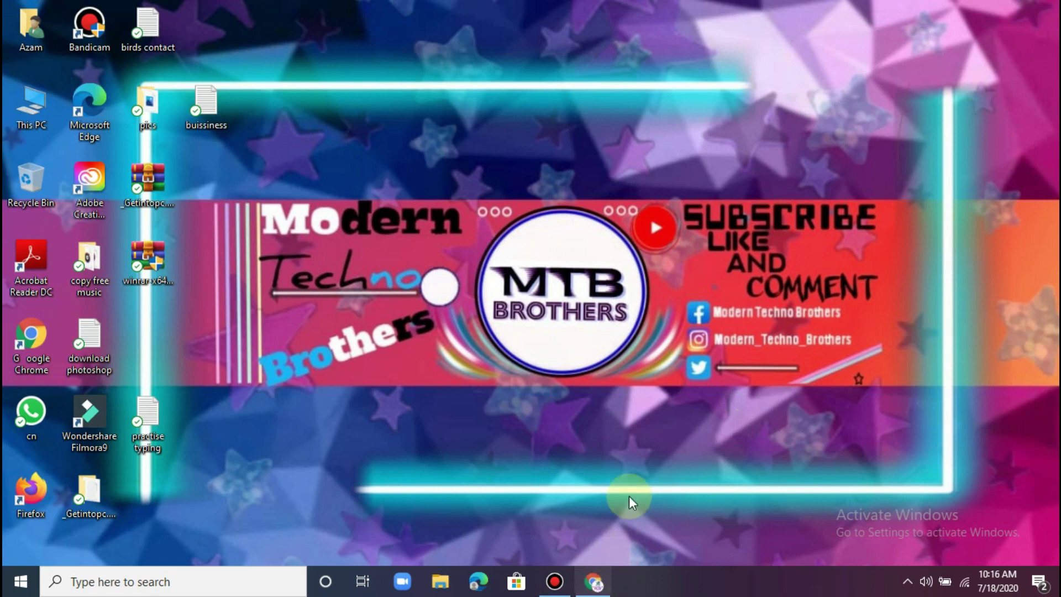
pyautogui.moveTo(58, 456); pyautogui.dragTo(236, 396)
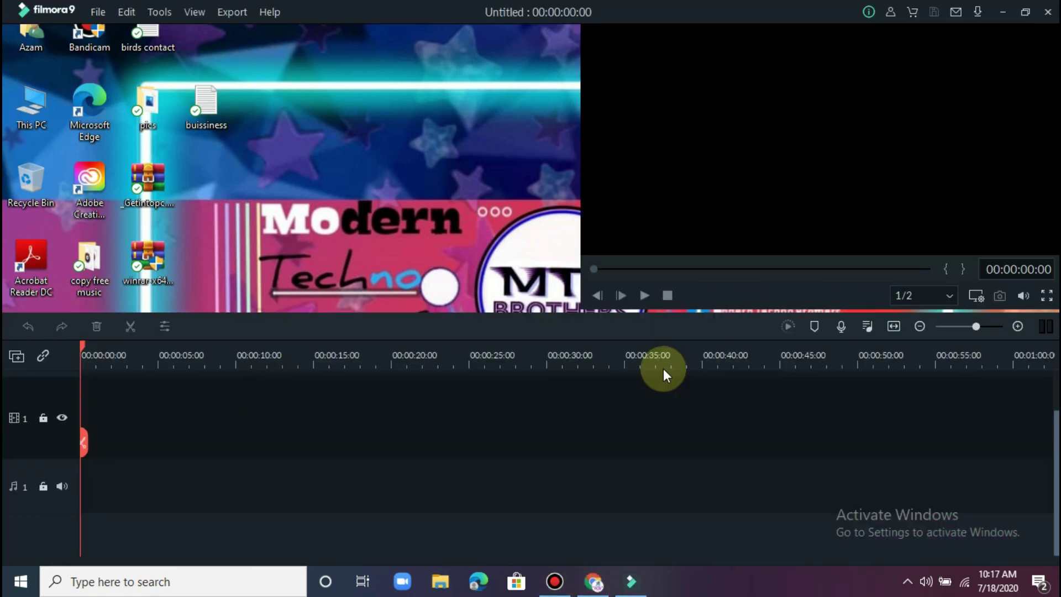
pyautogui.click(270, 12)
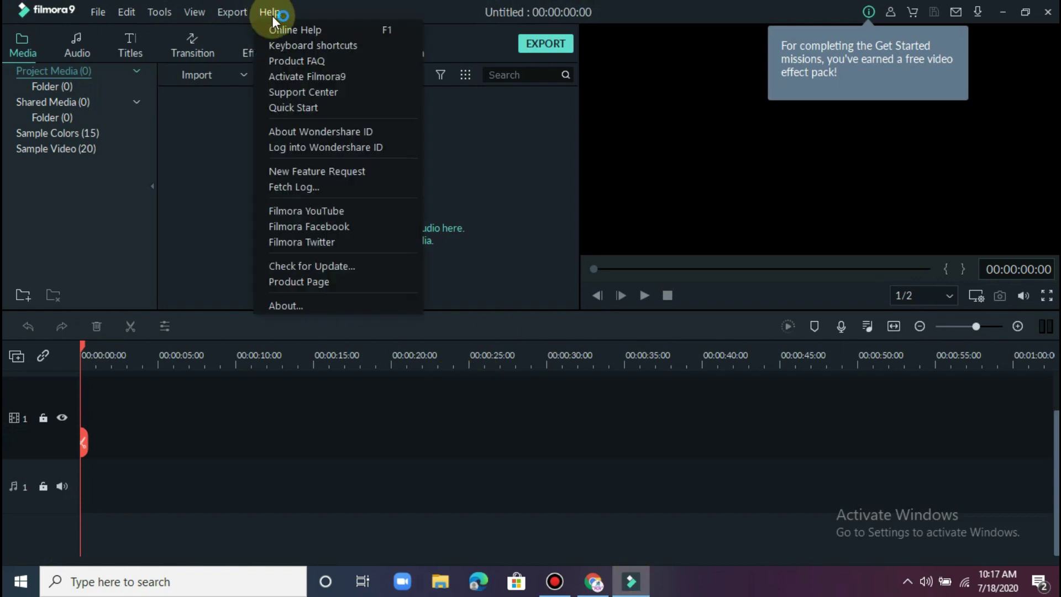
pyautogui.click(352, 78)
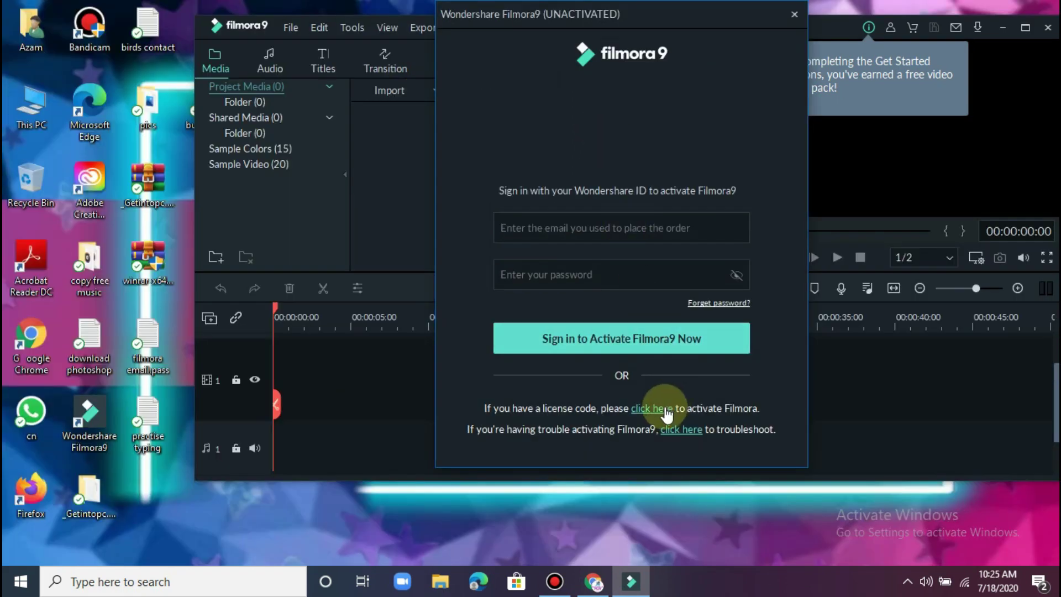
pyautogui.click(666, 409)
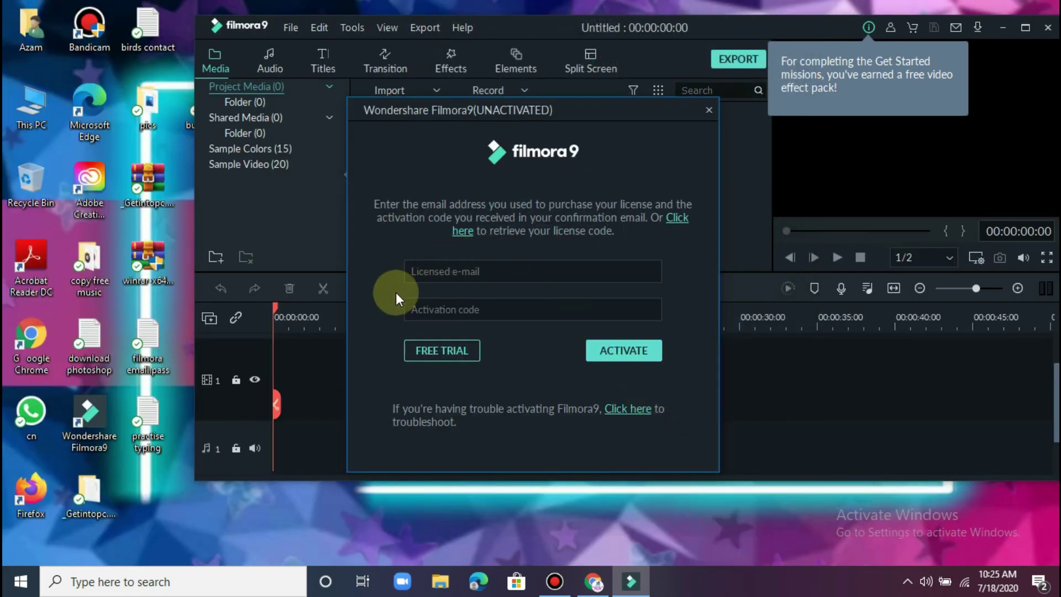
# - Open the filmora email.pass text file and copy the first entry's e-mail into the licensed e-mail field
pyautogui.doubleClick(148, 340)
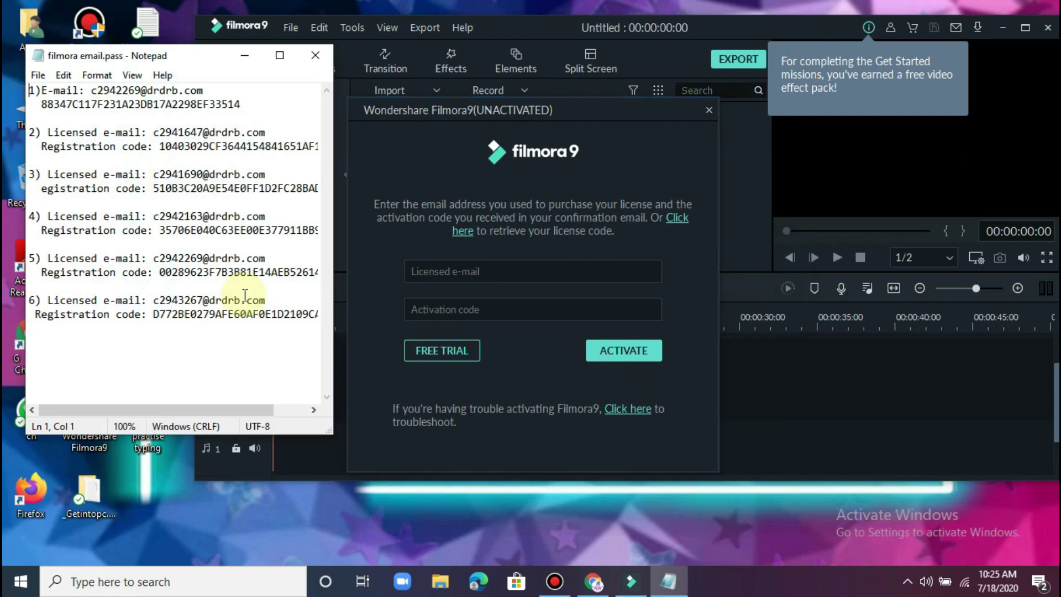
pyautogui.moveTo(198, 88); pyautogui.dragTo(104, 91)
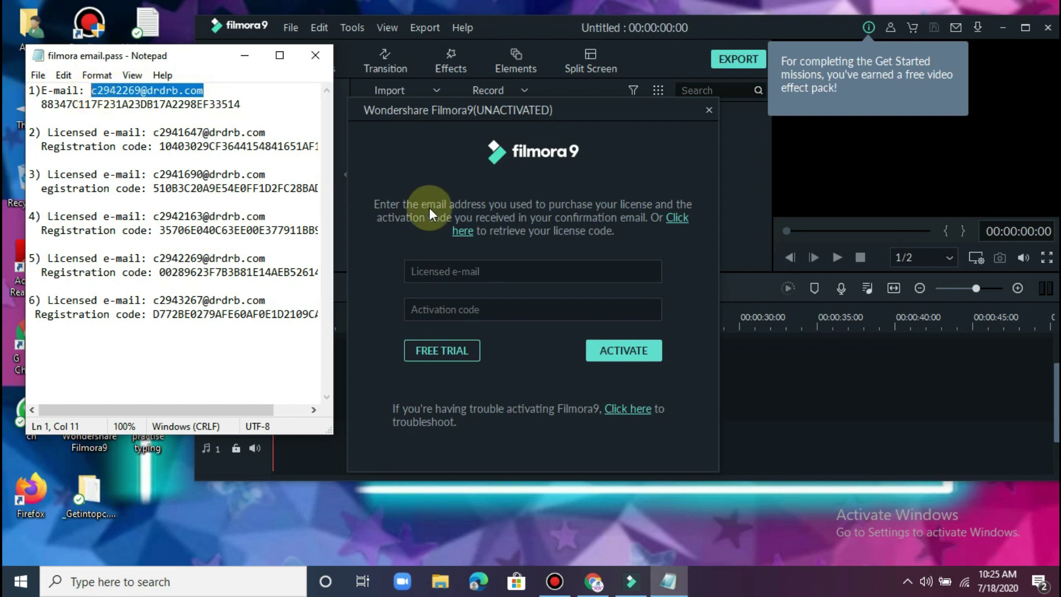
pyautogui.click(446, 272)
pyautogui.hotkey('ctrl', 'v')
# - Paste the first entry's registration code as the activation code and try to activate Filmora9
pyautogui.click(162, 58)
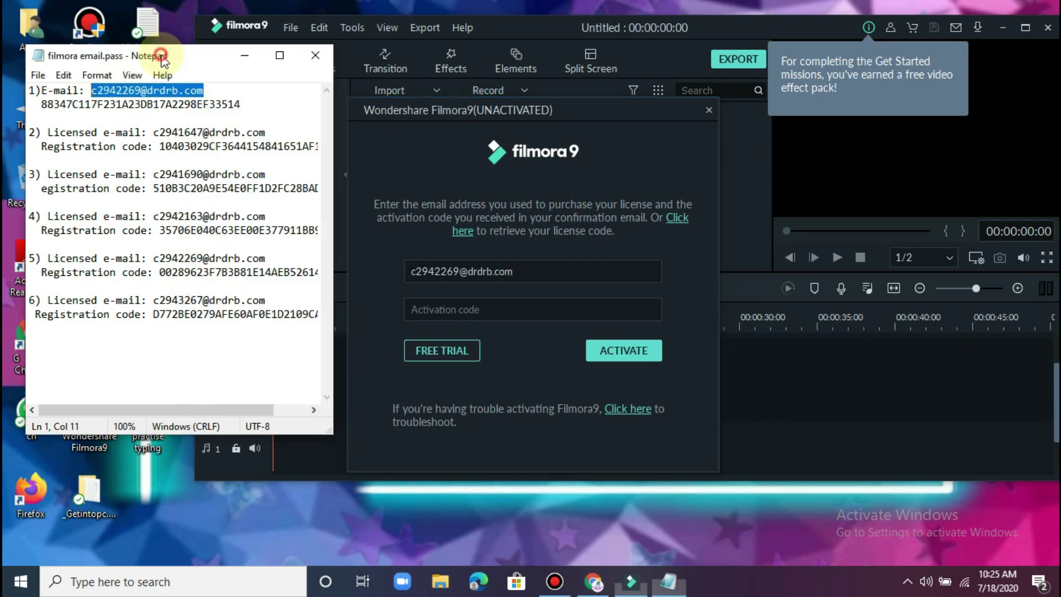
pyautogui.moveTo(241, 104); pyautogui.dragTo(54, 102)
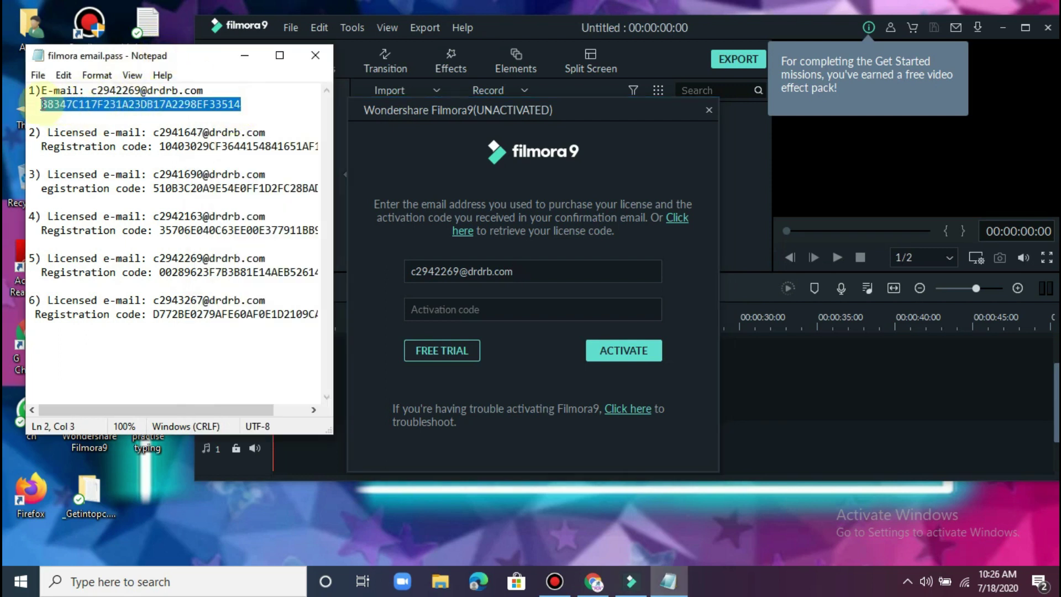
pyautogui.click(481, 308)
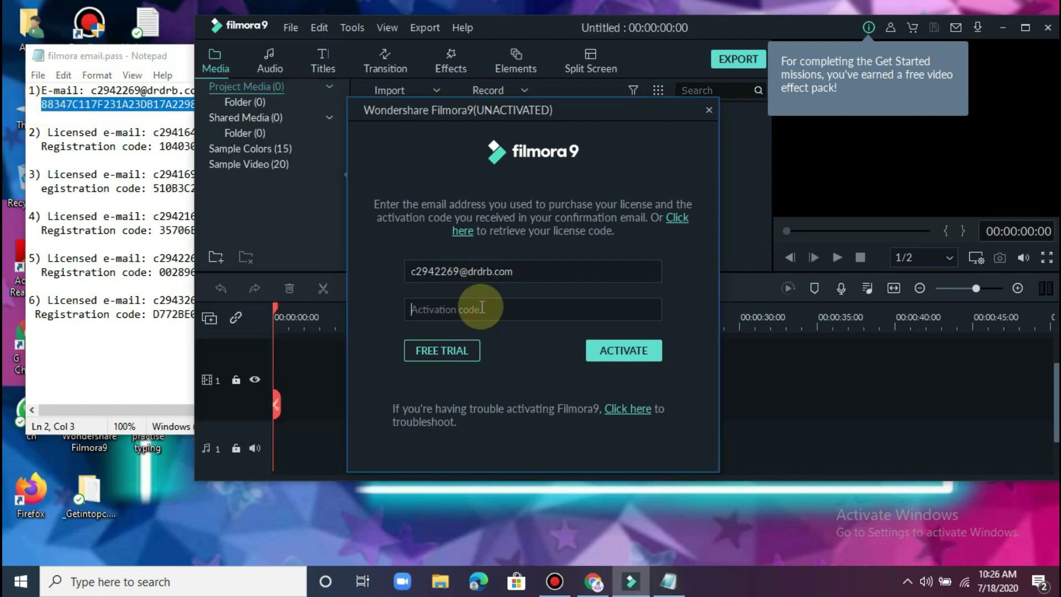
pyautogui.hotkey('ctrl', 'v')
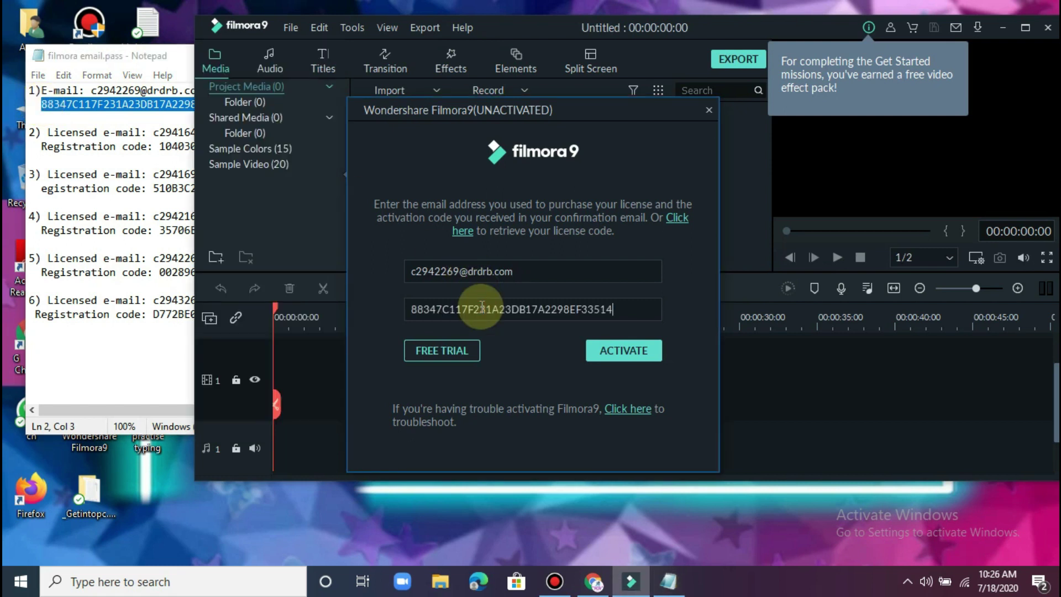
pyautogui.click(626, 357)
pyautogui.click(668, 307)
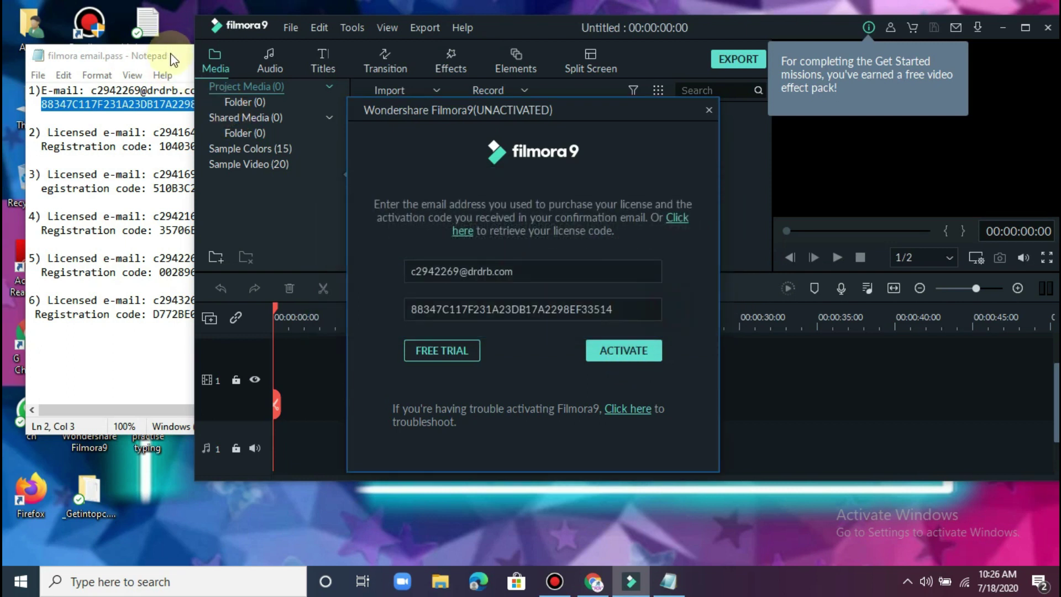
# - Replace the licensed e-mail with the e-mail of the second entry in the filmora email.pass file
pyautogui.click(173, 55)
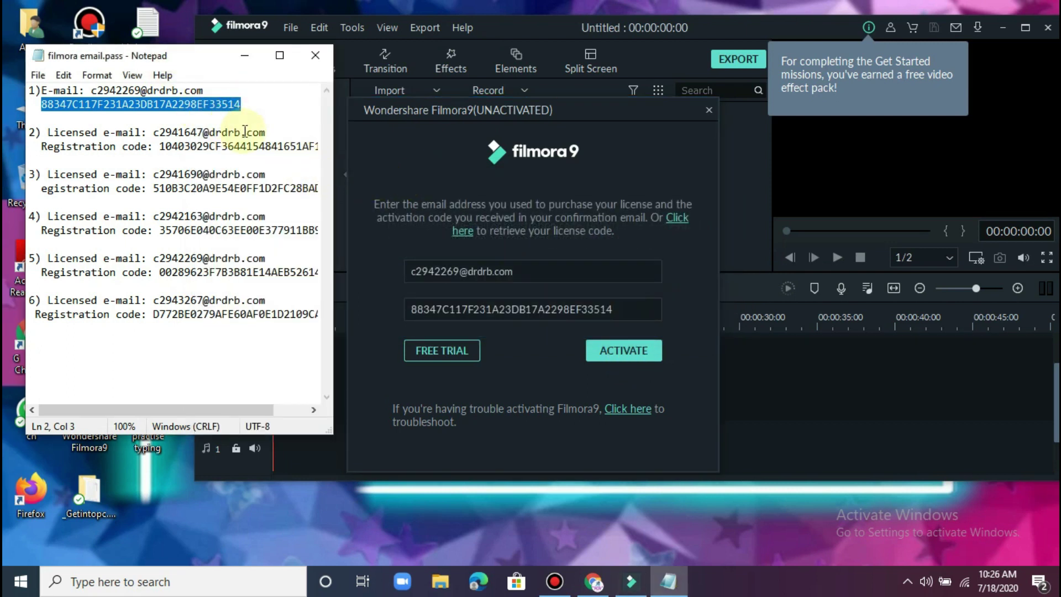
pyautogui.moveTo(262, 134); pyautogui.dragTo(155, 133)
pyautogui.hotkey('ctrl', 'c')
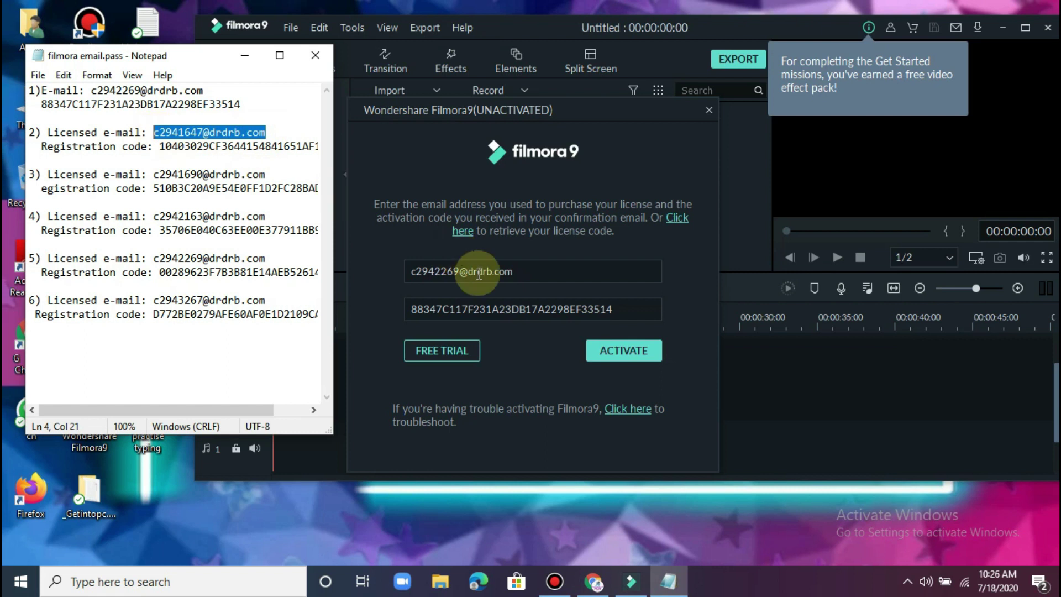
pyautogui.click(523, 279)
pyautogui.press('BackSpace')
pyautogui.press('BackSpace')
pyautogui.press('BackSpace')
pyautogui.press('BackSpace')
pyautogui.press('BackSpace')
pyautogui.press('BackSpace')
pyautogui.press('BackSpace')
pyautogui.press('BackSpace')
pyautogui.press('BackSpace')
pyautogui.press('BackSpace')
pyautogui.press('BackSpace')
pyautogui.press('BackSpace')
pyautogui.press('BackSpace')
pyautogui.press('BackSpace')
pyautogui.hotkey('ctrl', 'v')
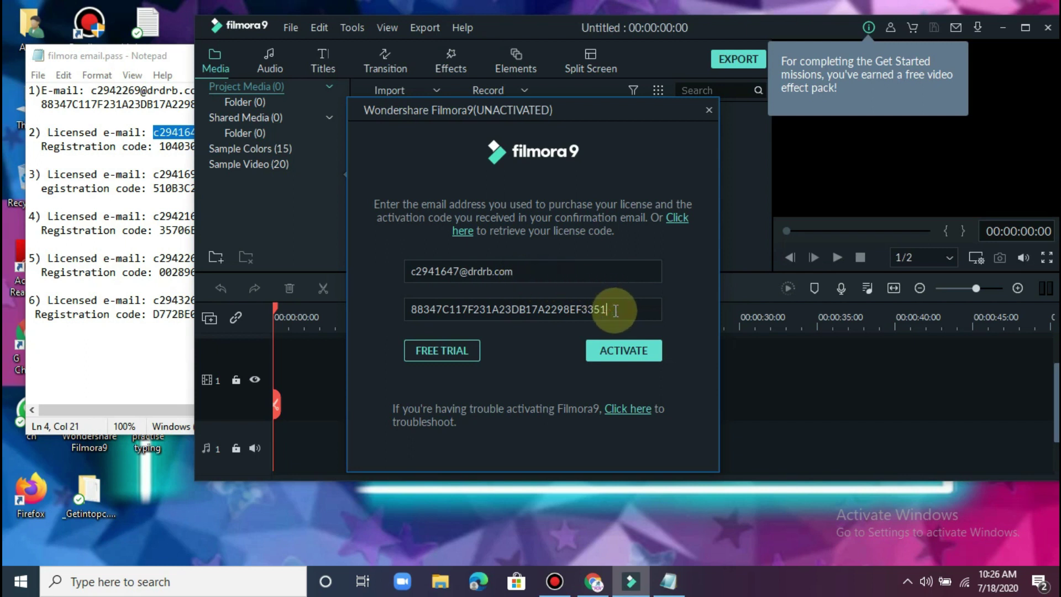
# - Replace the activation code with the registration code of the second entry in the filmora email.pass file
pyautogui.press('BackSpace')
pyautogui.press('BackSpace')
pyautogui.press('BackSpace')
pyautogui.press('BackSpace')
pyautogui.press('BackSpace')
pyautogui.press('BackSpace')
pyautogui.press('BackSpace')
pyautogui.press('BackSpace')
pyautogui.press('BackSpace')
pyautogui.press('BackSpace')
pyautogui.press('BackSpace')
pyautogui.press('BackSpace')
pyautogui.press('BackSpace')
pyautogui.press('BackSpace')
pyautogui.press('BackSpace')
pyautogui.press('BackSpace')
pyautogui.press('BackSpace')
pyautogui.press('BackSpace')
pyautogui.press('BackSpace')
pyautogui.press('BackSpace')
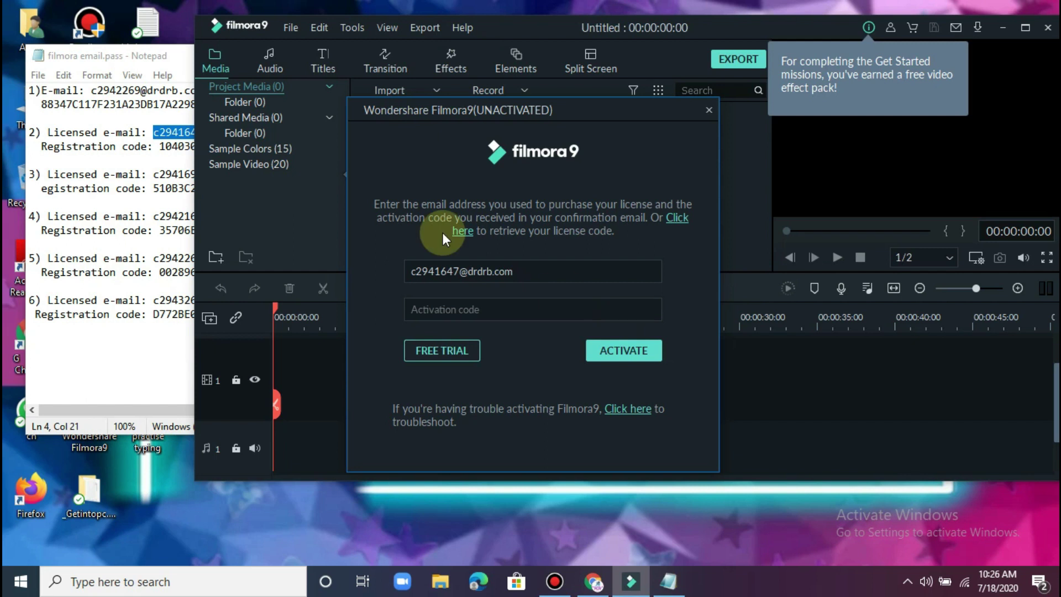
pyautogui.click(146, 54)
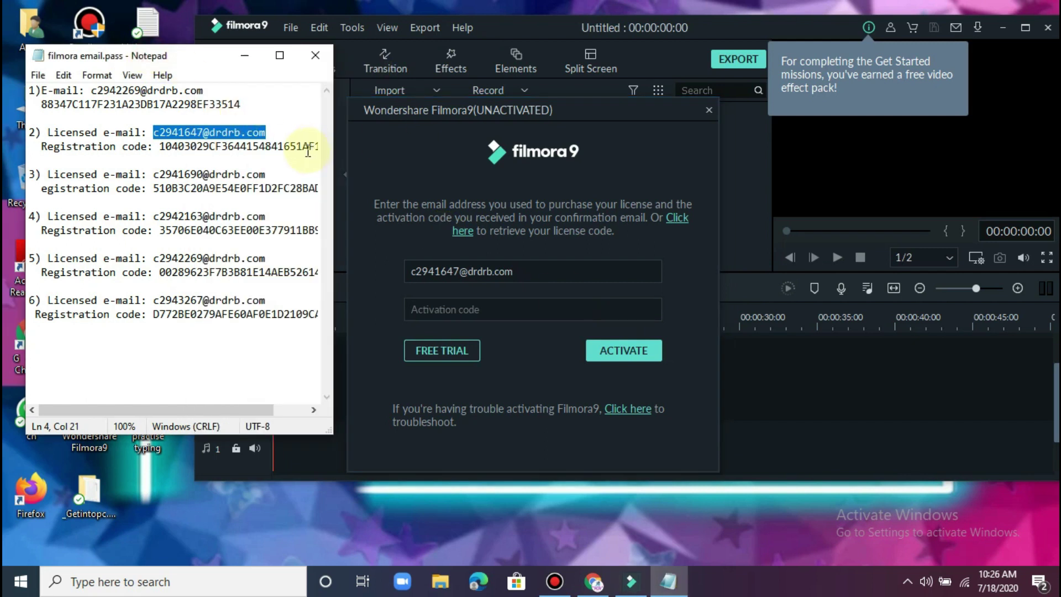
pyautogui.moveTo(220, 410); pyautogui.dragTo(269, 408)
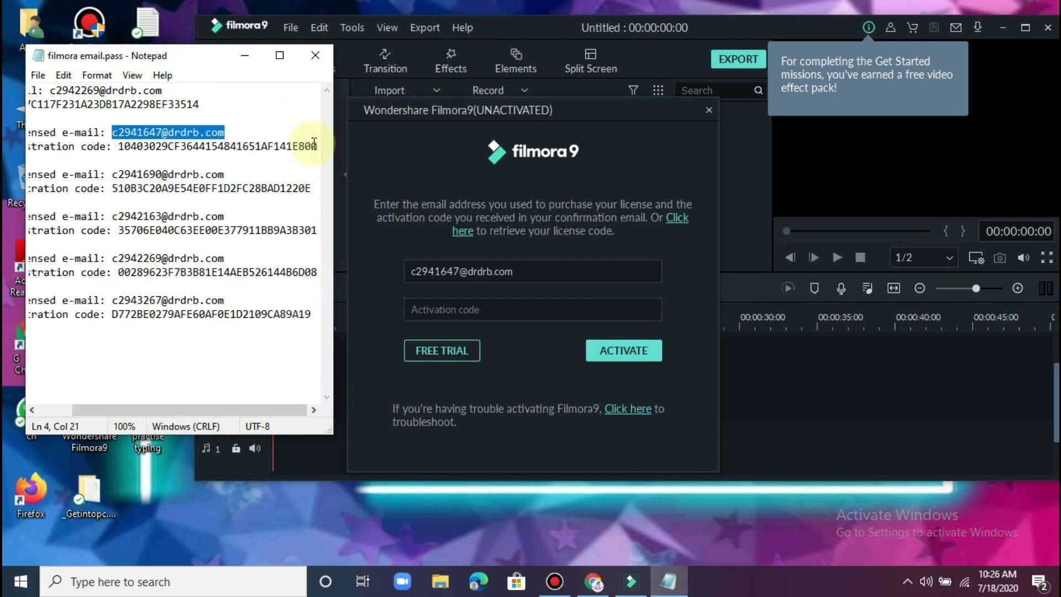
pyautogui.moveTo(319, 146); pyautogui.dragTo(161, 151)
pyautogui.hotkey('ctrl', 'c')
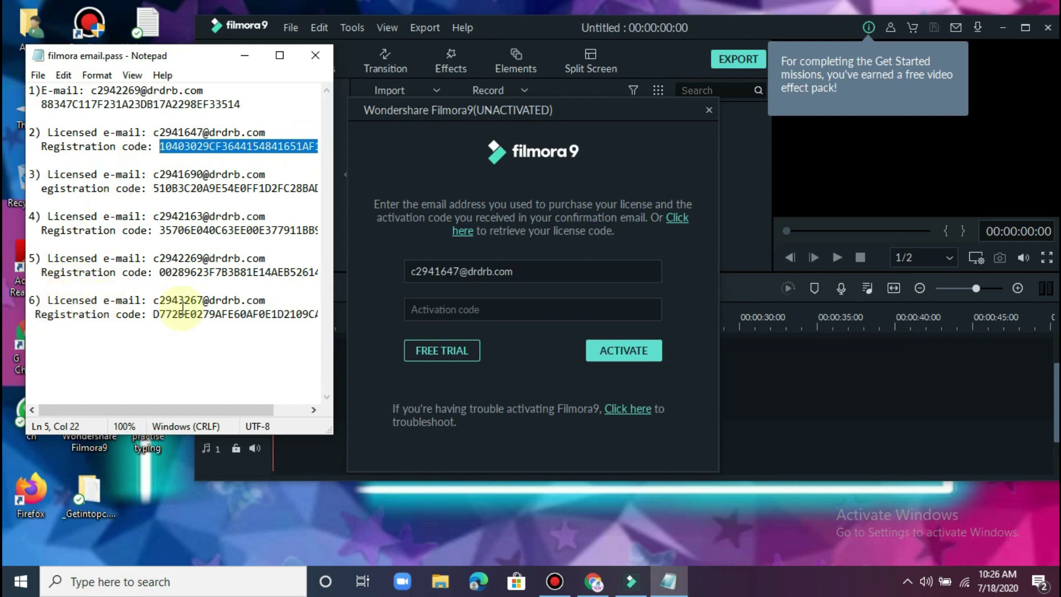
pyautogui.click(475, 314)
pyautogui.hotkey('ctrl', 'v')
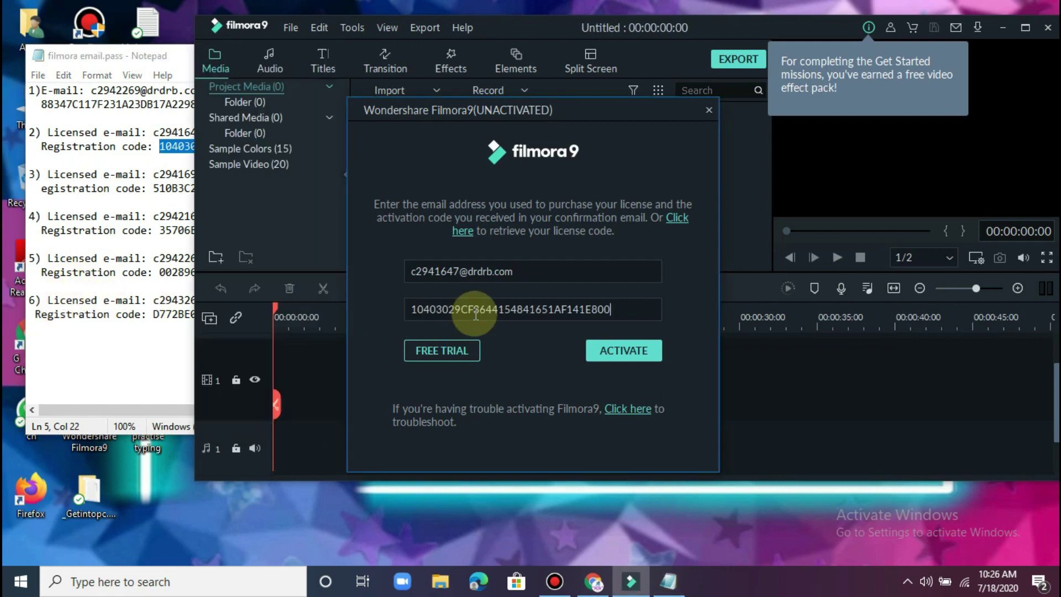
# - Submit the Filmora9 activation, dismiss the registration message and close the filmora email.pass file
pyautogui.click(615, 349)
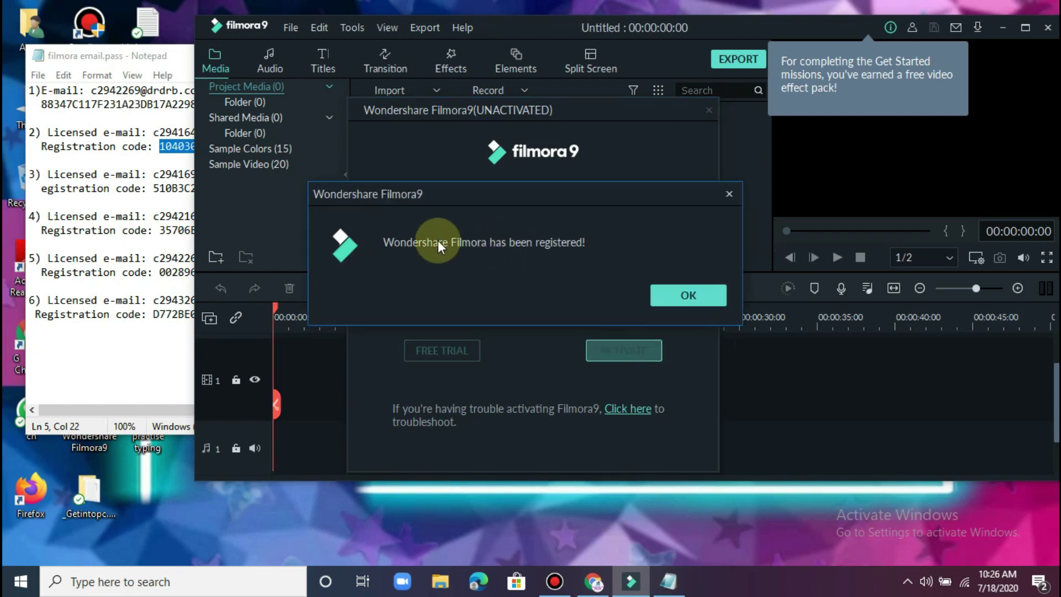
pyautogui.click(678, 296)
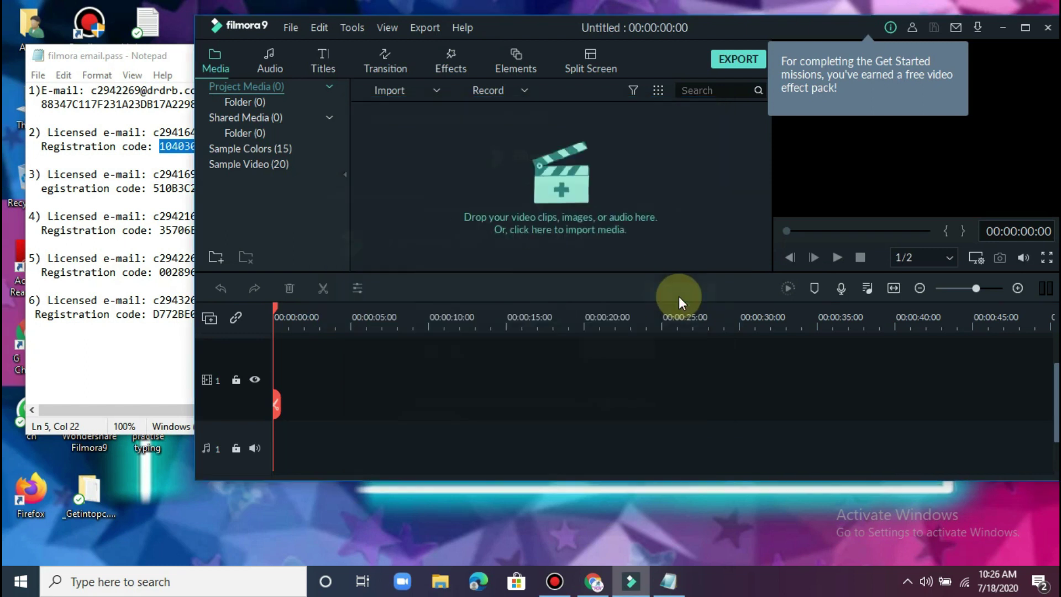
pyautogui.click(157, 58)
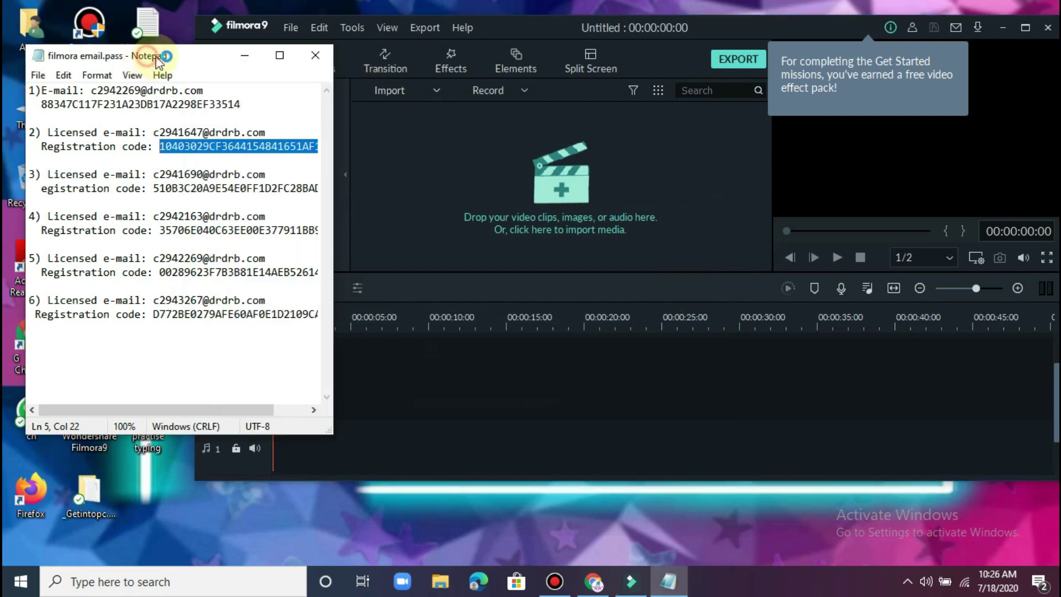
pyautogui.click(315, 56)
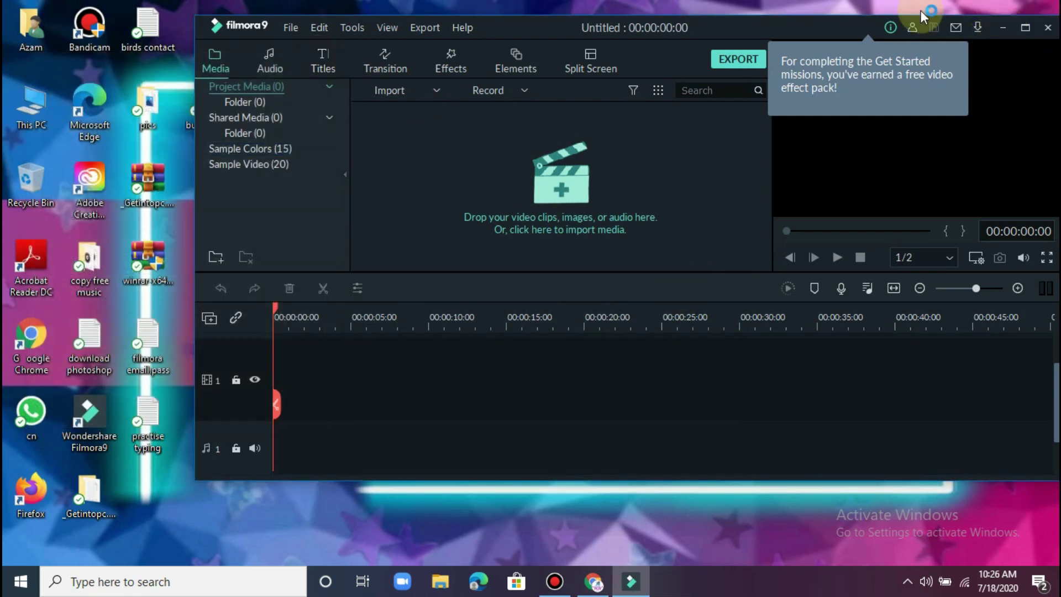
# - Check the activation status of Filmora9 in its activation window and close that window
pyautogui.click(462, 28)
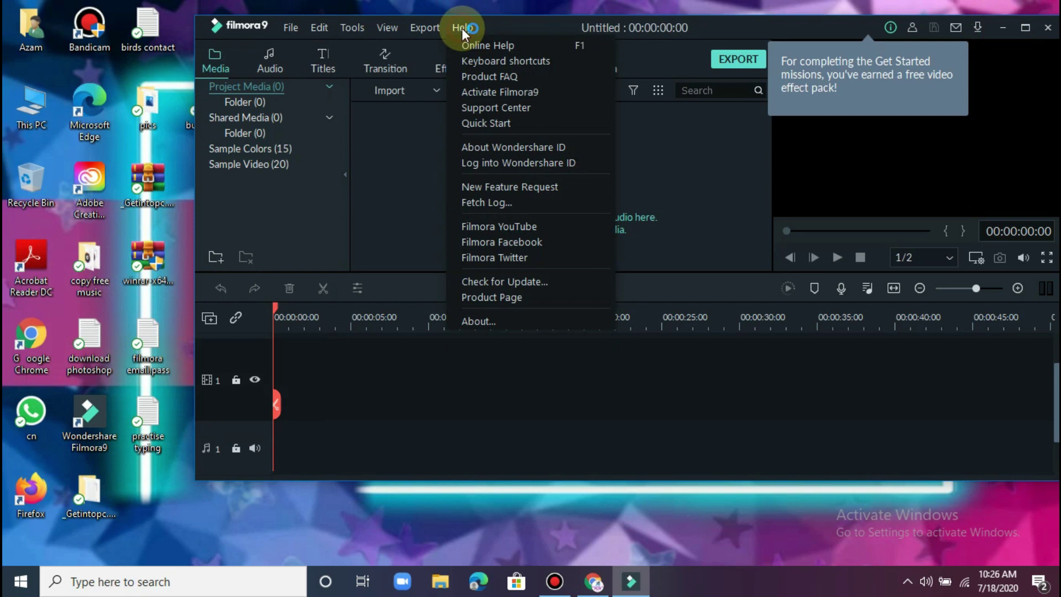
pyautogui.click(539, 91)
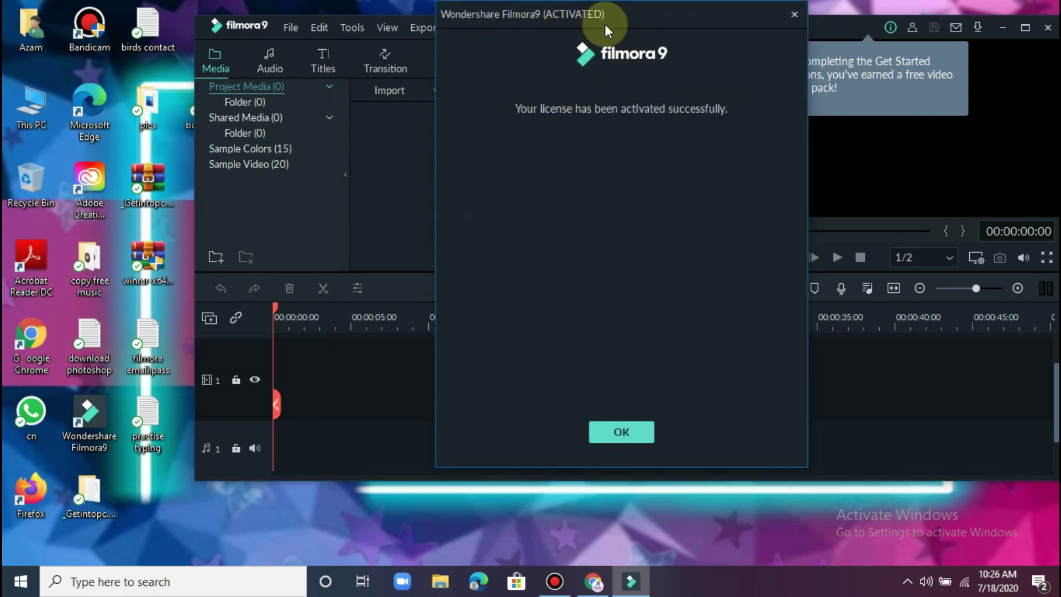
pyautogui.click(626, 428)
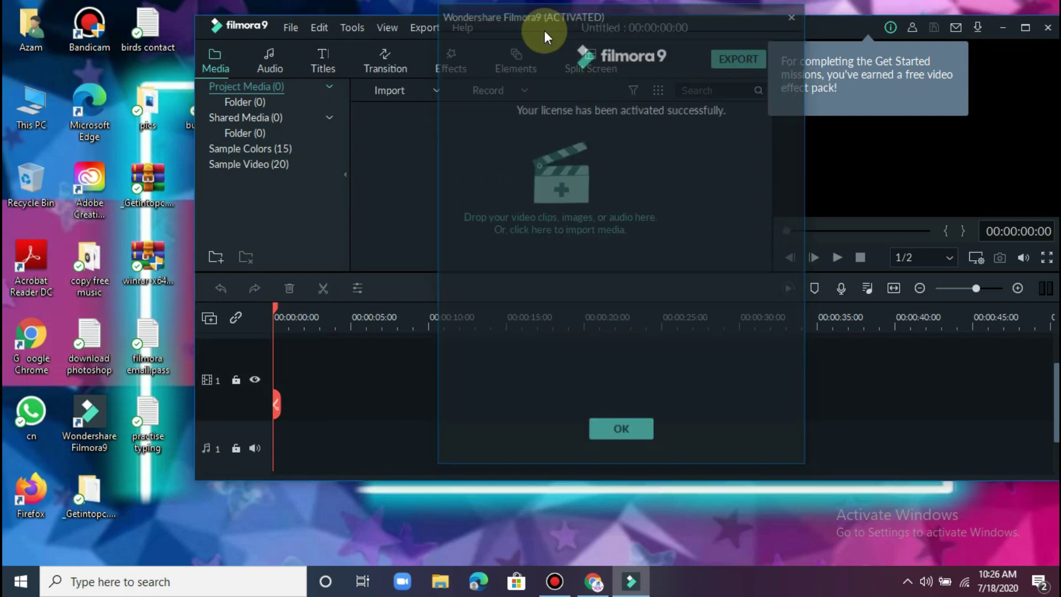